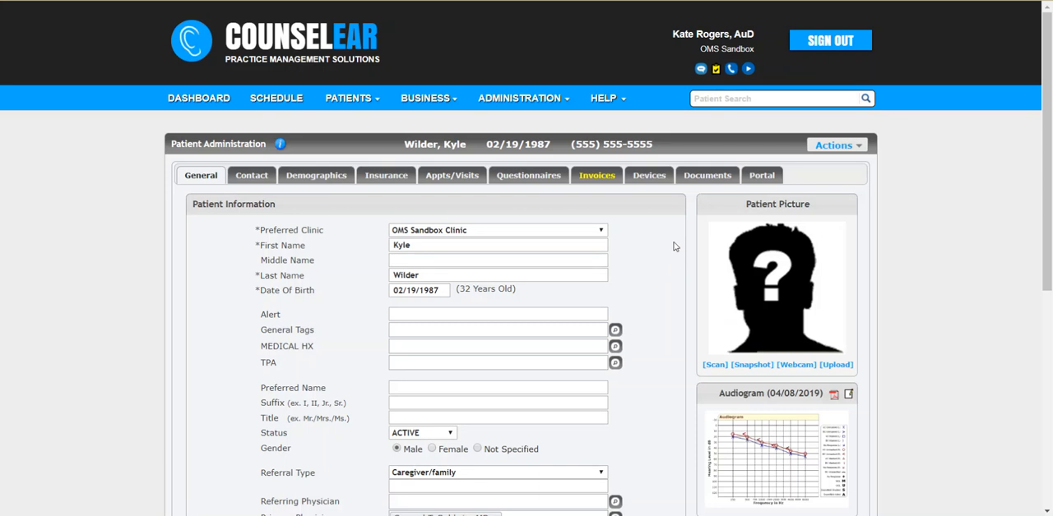
Create a new invoice for the open patient record and save it with the default invoice information.
{"action": "left_click", "coordinate": [597, 181]}
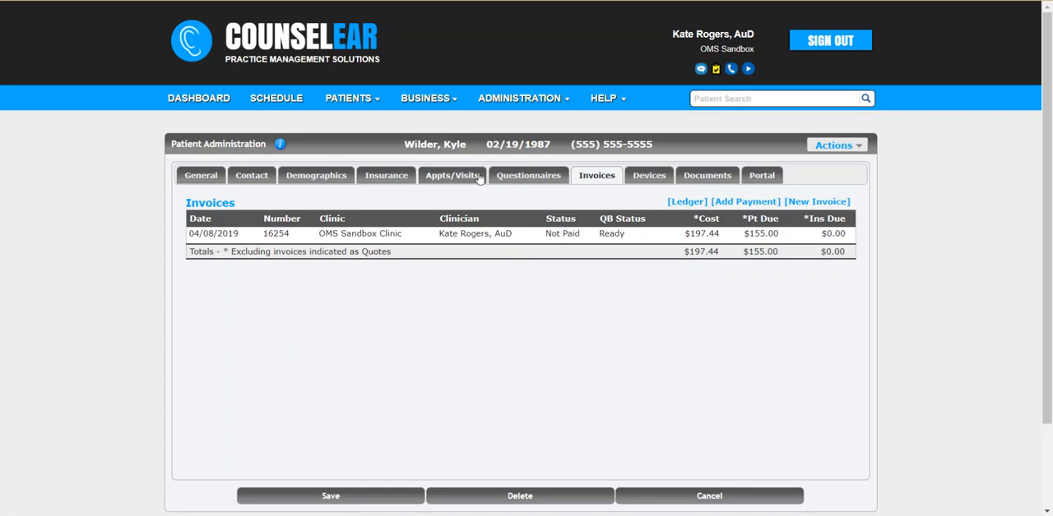
{"action": "left_click", "coordinate": [819, 203]}
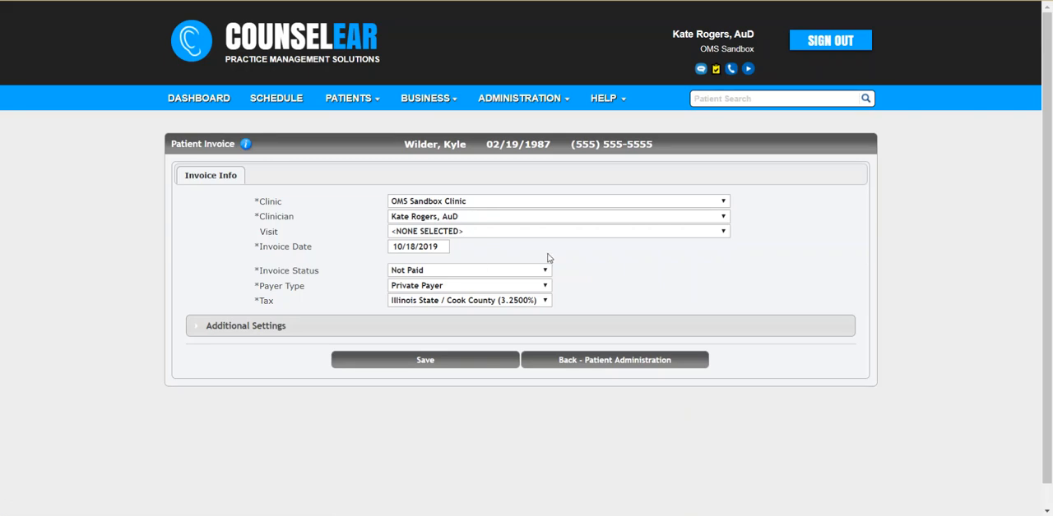
{"action": "left_click", "coordinate": [455, 360]}
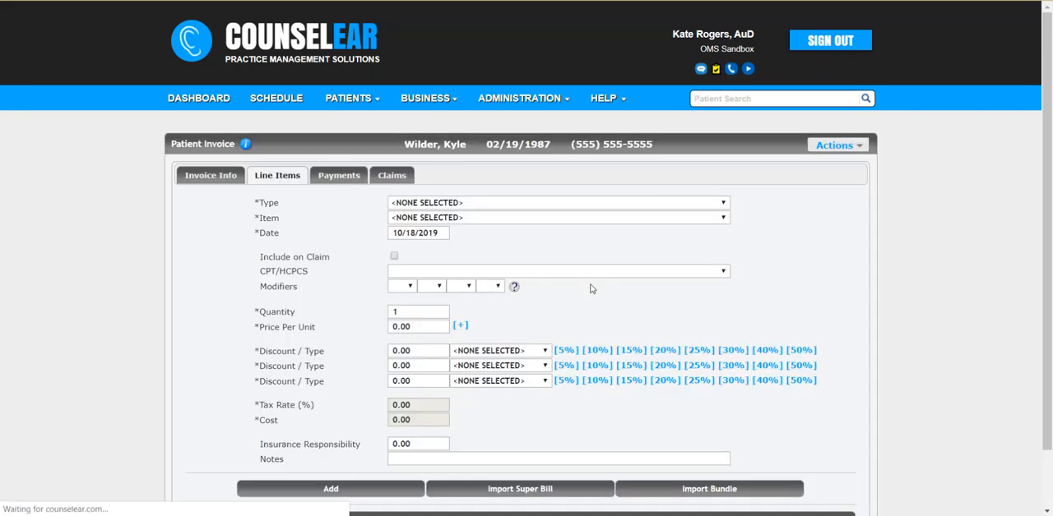
Set the line item type to Hearing Aid (TPA) and filter the items by the manufacturer TruHearing.
{"action": "left_click", "coordinate": [505, 206]}
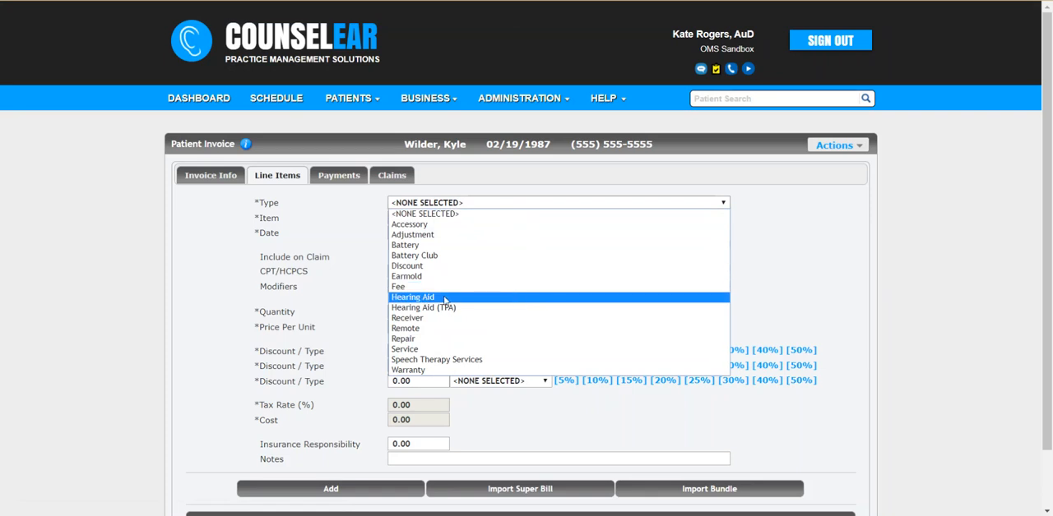
{"action": "left_click", "coordinate": [506, 308]}
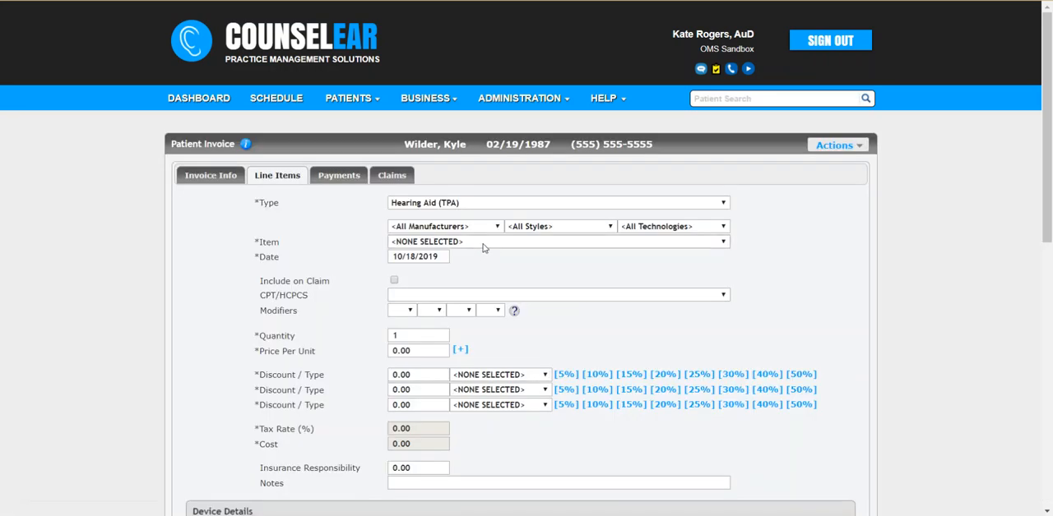
{"action": "left_click", "coordinate": [483, 244]}
{"action": "scroll", "coordinate": [504, 295], "scroll_direction": "down", "scroll_amount": 5}
{"action": "scroll", "coordinate": [504, 294], "scroll_direction": "down", "scroll_amount": 10}
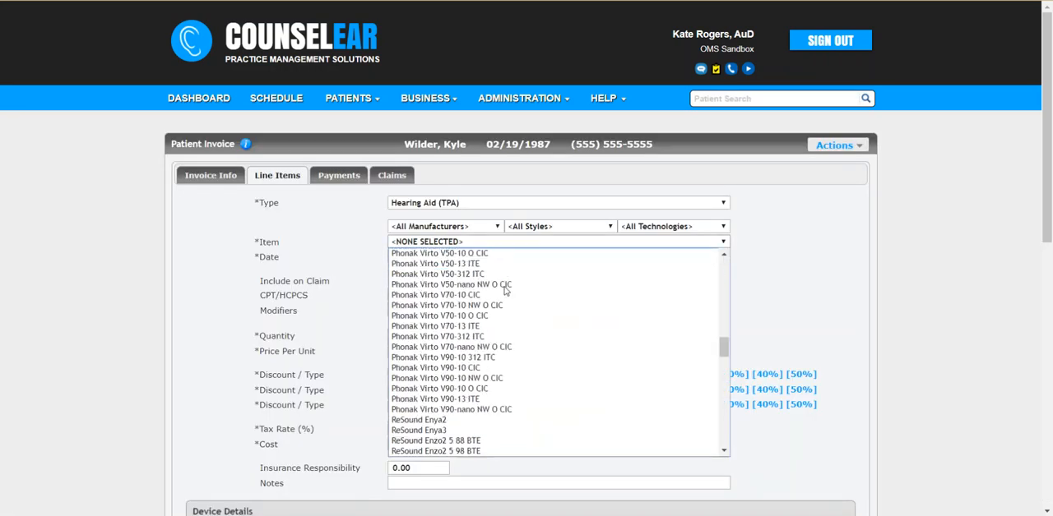
{"action": "scroll", "coordinate": [509, 304], "scroll_direction": "up", "scroll_amount": 6}
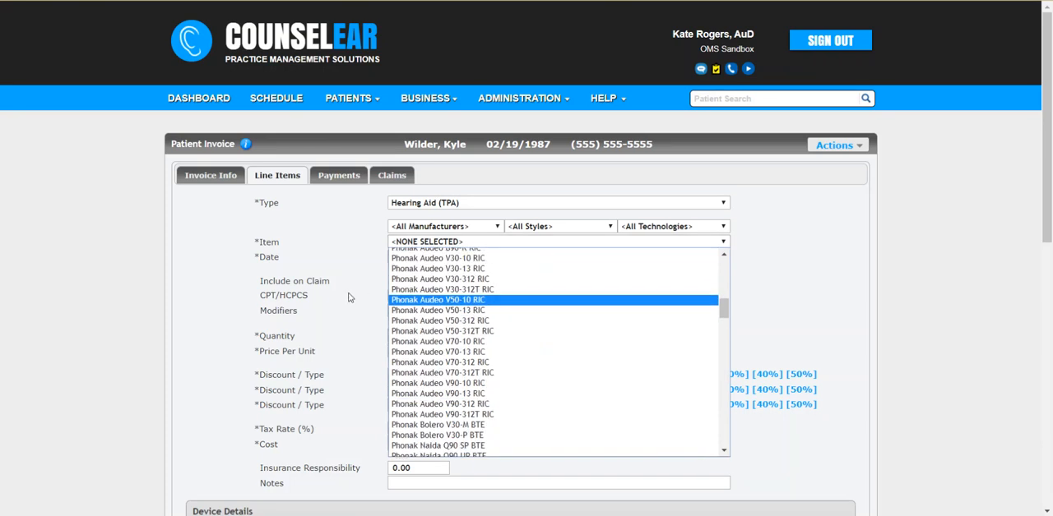
{"action": "left_click", "coordinate": [444, 226]}
{"action": "left_click", "coordinate": [444, 226]}
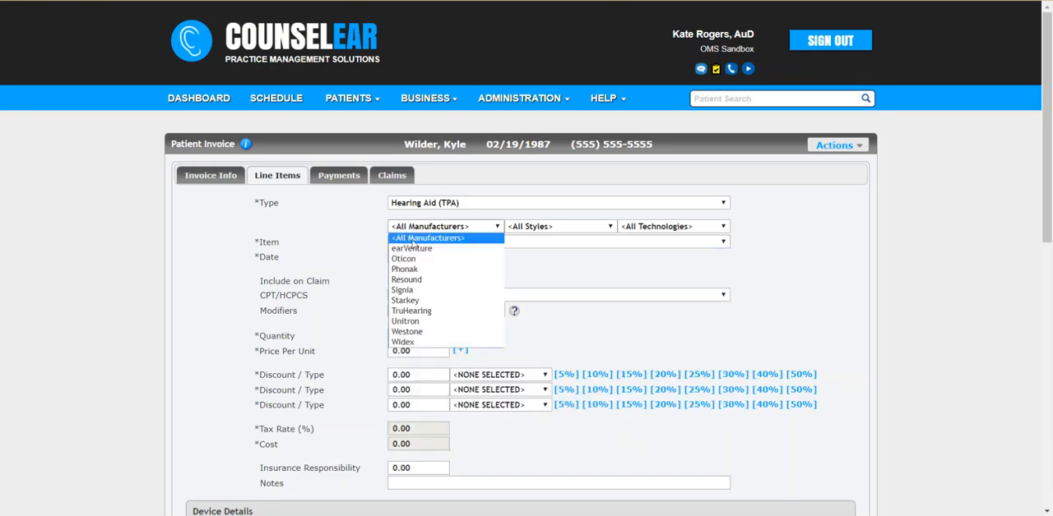
{"action": "left_click", "coordinate": [451, 314]}
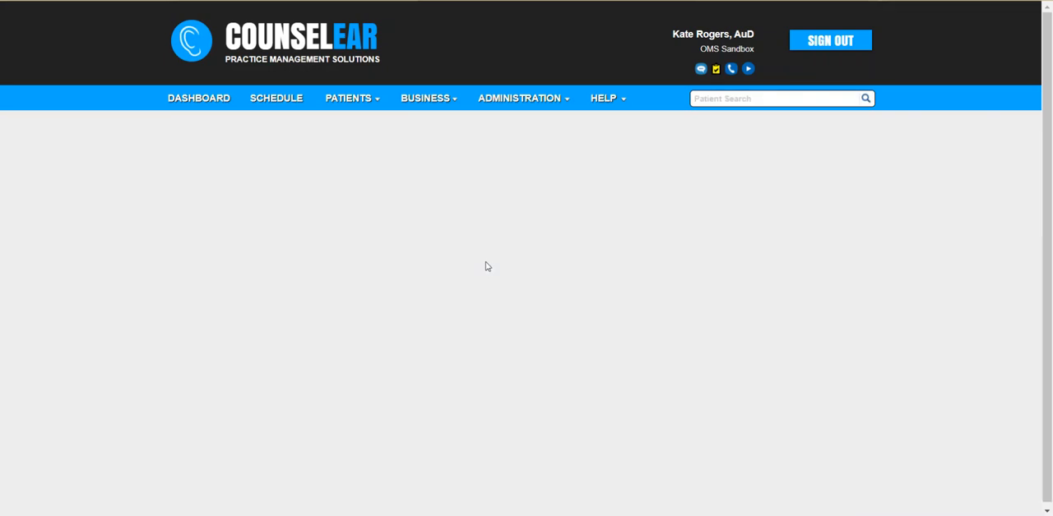
Select TruHearing 19 Advanced RIC as the item and exclude it from the claim.
{"action": "left_click", "coordinate": [472, 244]}
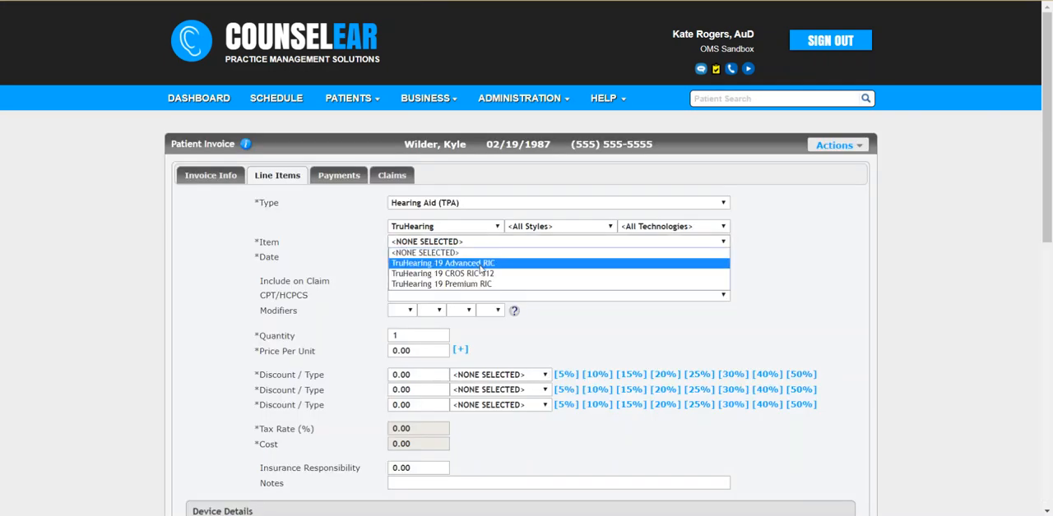
{"action": "left_click", "coordinate": [479, 265]}
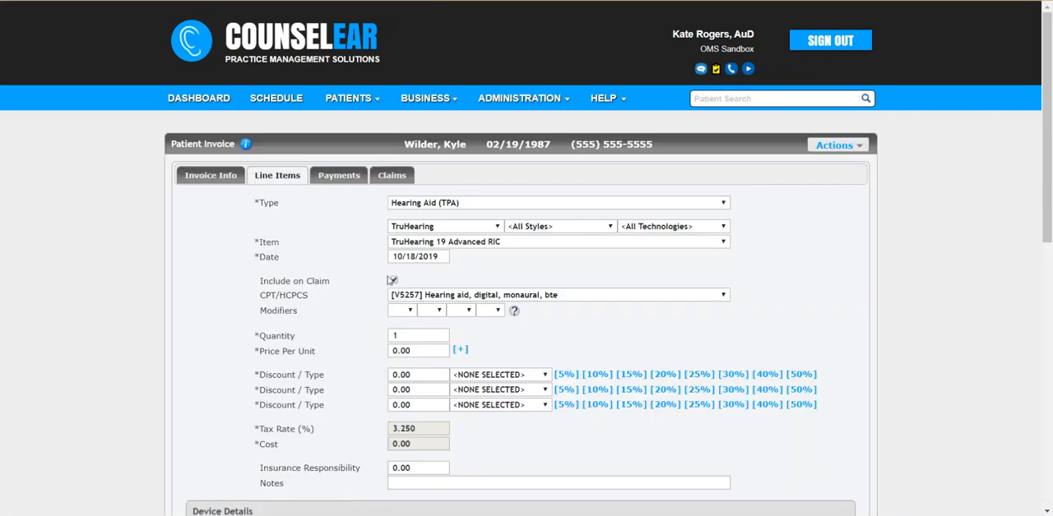
{"action": "left_click", "coordinate": [393, 282]}
{"action": "scroll", "coordinate": [355, 285], "scroll_direction": "down", "scroll_amount": 2}
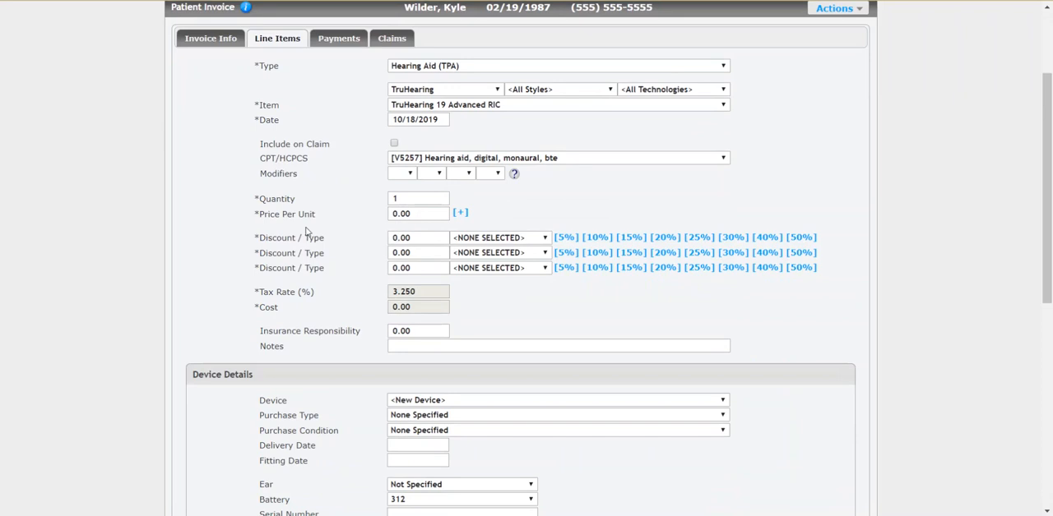
{"action": "left_click_drag", "start_coordinate": [417, 214], "coordinate": [340, 224]}
In the device details, set the fitting date to 10/18/2019, the ear to Left and the serial number to 89465161.
{"action": "scroll", "coordinate": [340, 247], "scroll_direction": "down", "scroll_amount": 1}
{"action": "scroll", "coordinate": [340, 244], "scroll_direction": "down", "scroll_amount": 3}
{"action": "left_click", "coordinate": [393, 190]}
{"action": "left_click", "coordinate": [512, 285]}
{"action": "left_click", "coordinate": [426, 216]}
{"action": "left_click", "coordinate": [422, 233]}
{"action": "left_click", "coordinate": [419, 241]}
{"action": "type", "text": "89465161"}
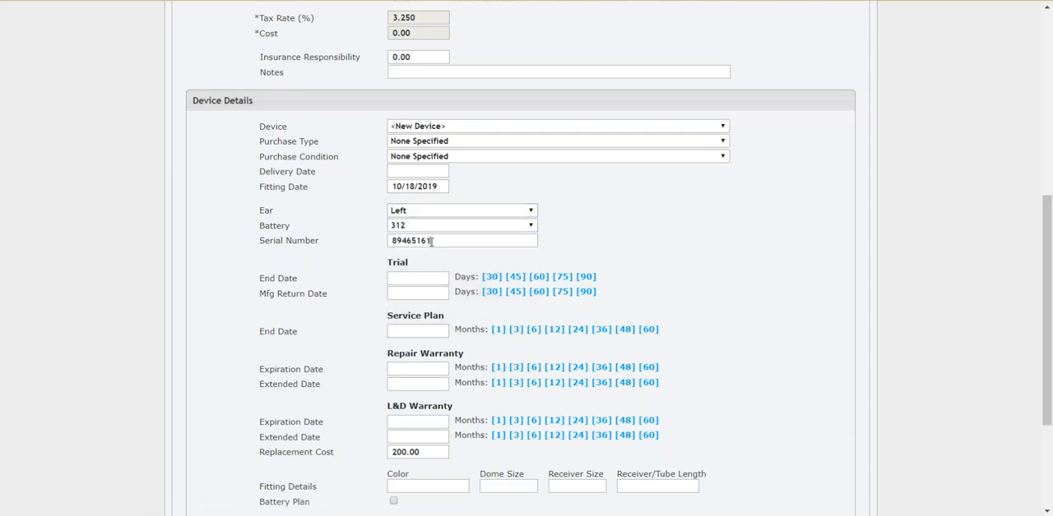
Set a 30-day trial, 90-day manufacturer return, 12-month service plan, repair and L&D warranties, and add the hearing aid to the invoice.
{"action": "left_click", "coordinate": [492, 277]}
{"action": "left_click", "coordinate": [584, 292]}
{"action": "left_click", "coordinate": [554, 330]}
{"action": "left_click", "coordinate": [555, 368]}
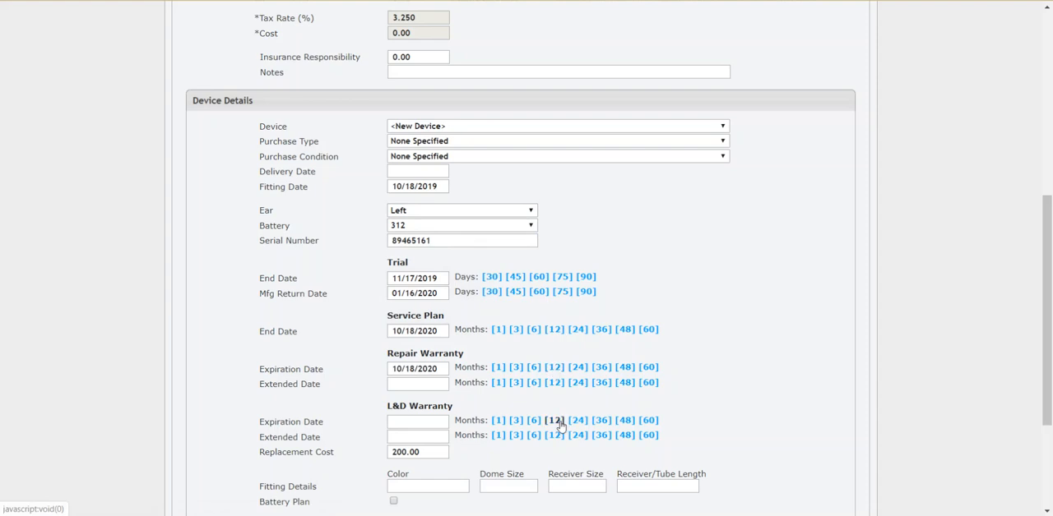
{"action": "scroll", "coordinate": [559, 425], "scroll_direction": "down", "scroll_amount": 3}
{"action": "left_click", "coordinate": [554, 240]}
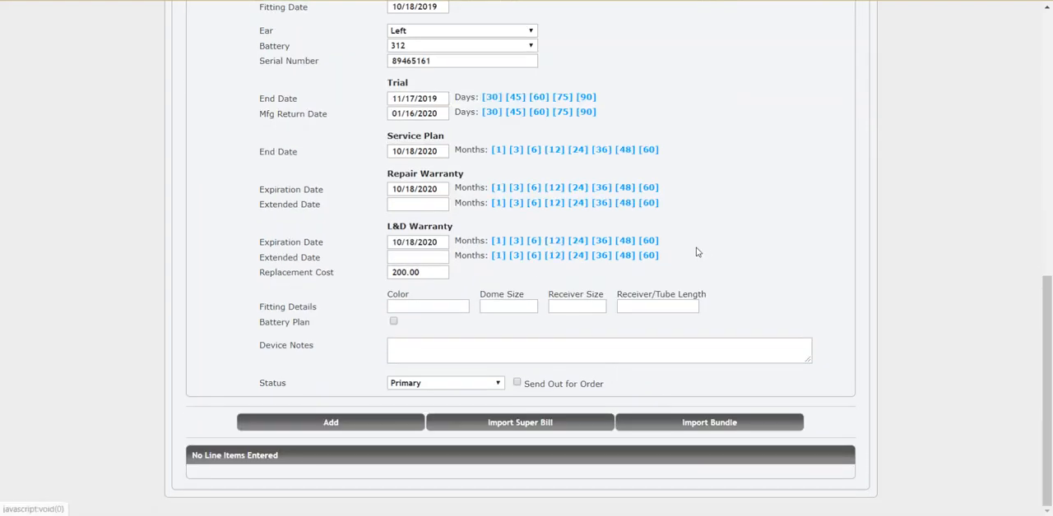
{"action": "left_click", "coordinate": [370, 424]}
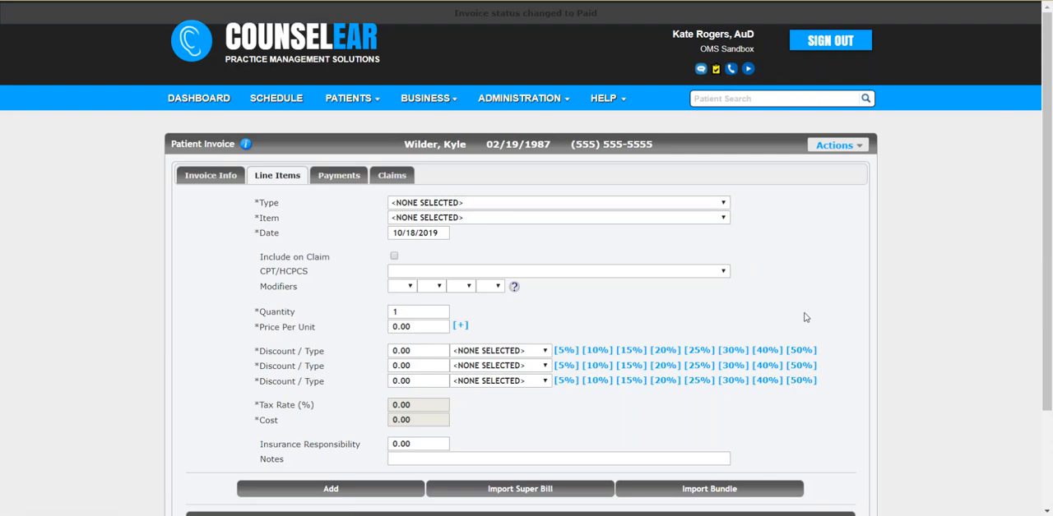
{"action": "scroll", "coordinate": [797, 310], "scroll_direction": "down", "scroll_amount": 3}
{"action": "left_click", "coordinate": [799, 443]}
{"action": "scroll", "coordinate": [371, 351], "scroll_direction": "down", "scroll_amount": 4}
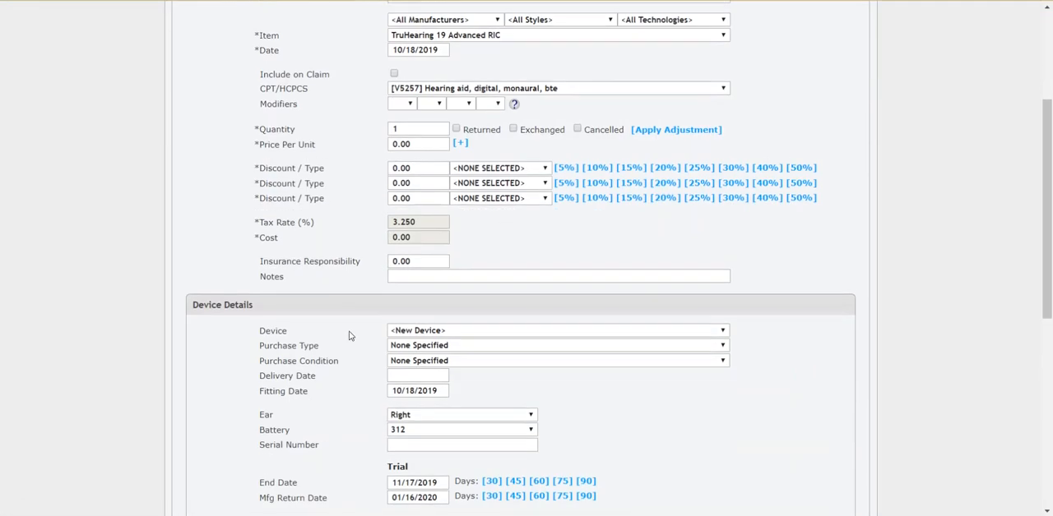
{"action": "left_click", "coordinate": [423, 308]}
{"action": "type", "text": "9846565161"}
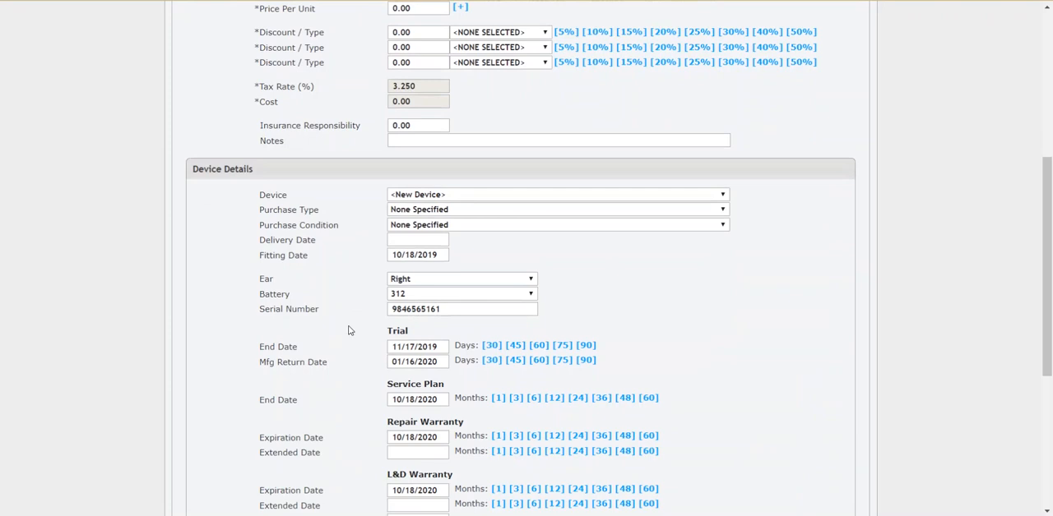
{"action": "scroll", "coordinate": [348, 324], "scroll_direction": "down", "scroll_amount": 3}
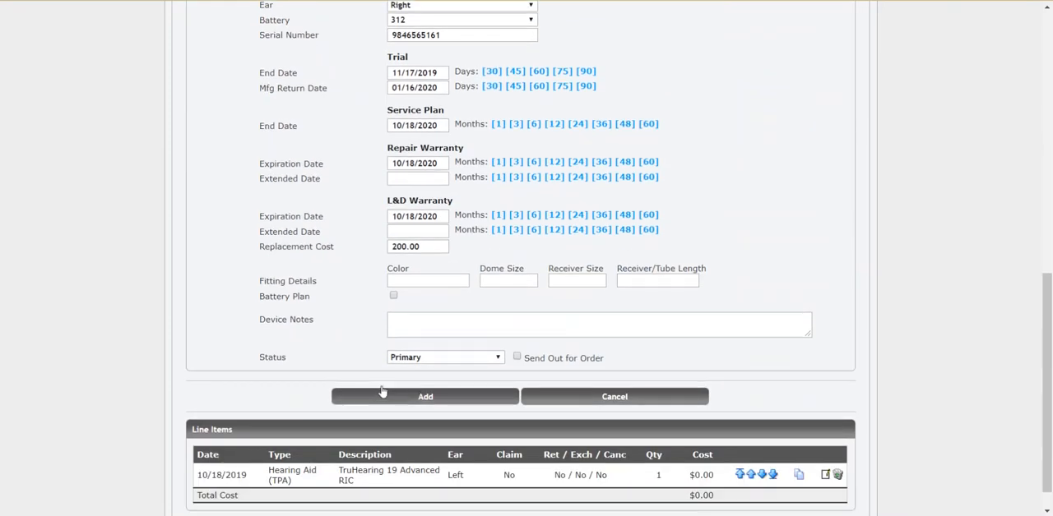
{"action": "left_click", "coordinate": [395, 397]}
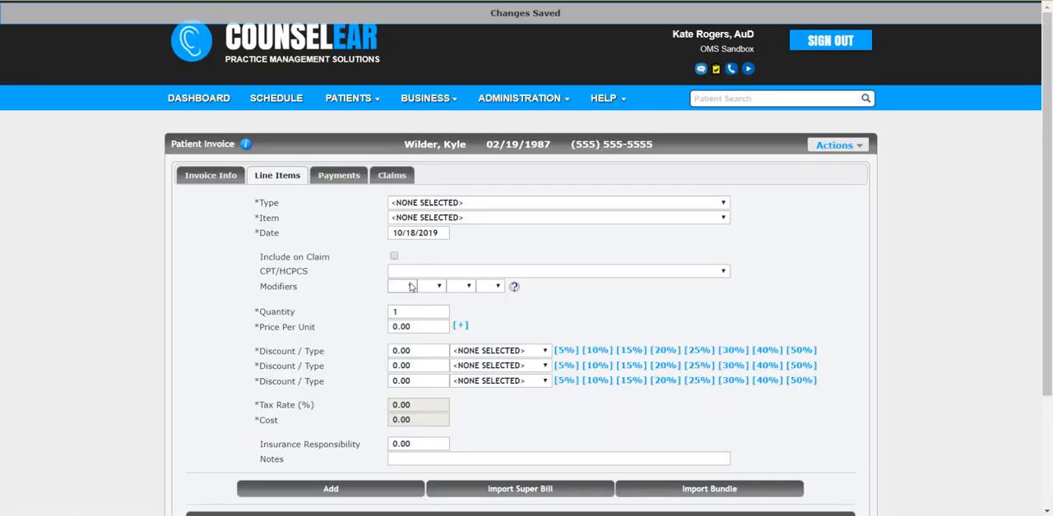
{"action": "scroll", "coordinate": [357, 277], "scroll_direction": "down", "scroll_amount": 3}
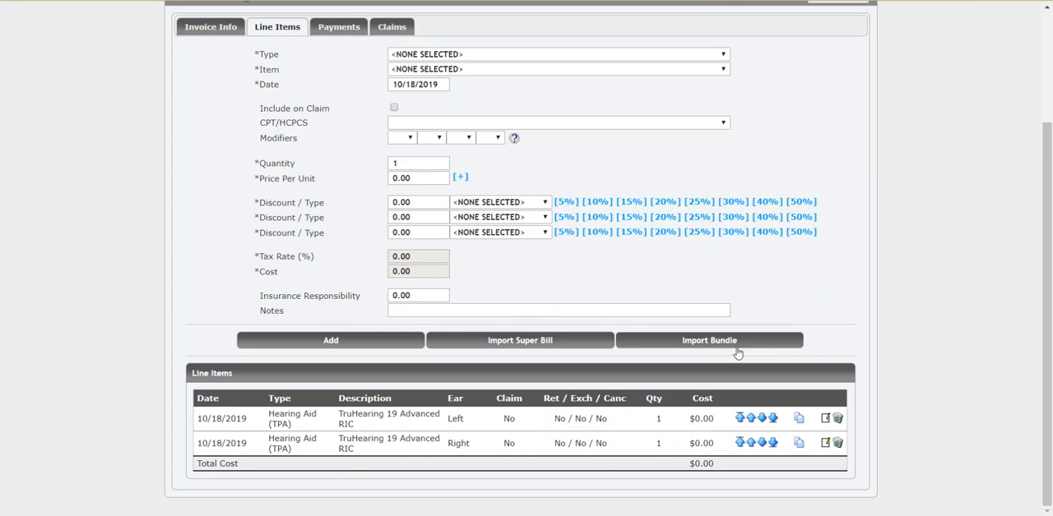
{"action": "left_click", "coordinate": [730, 347]}
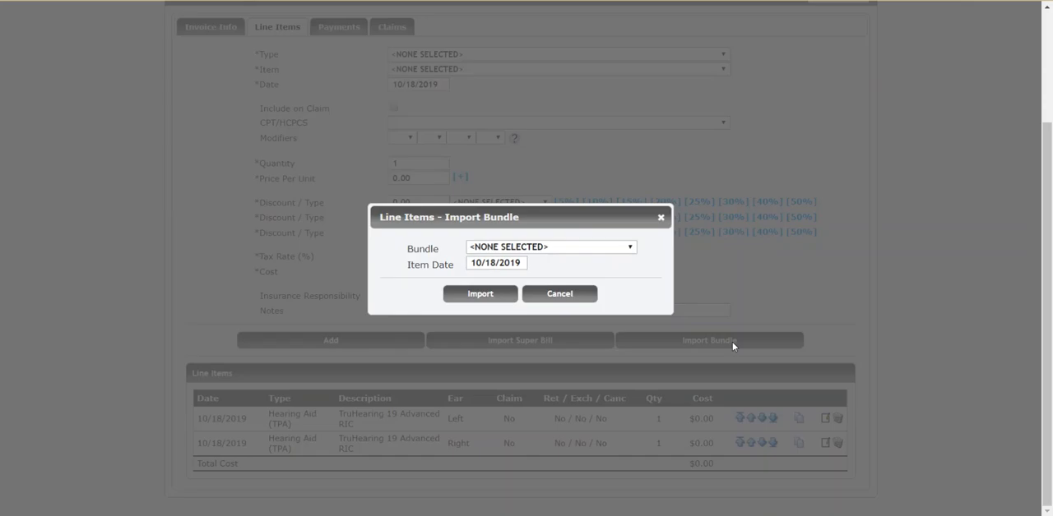
{"action": "left_click", "coordinate": [612, 250]}
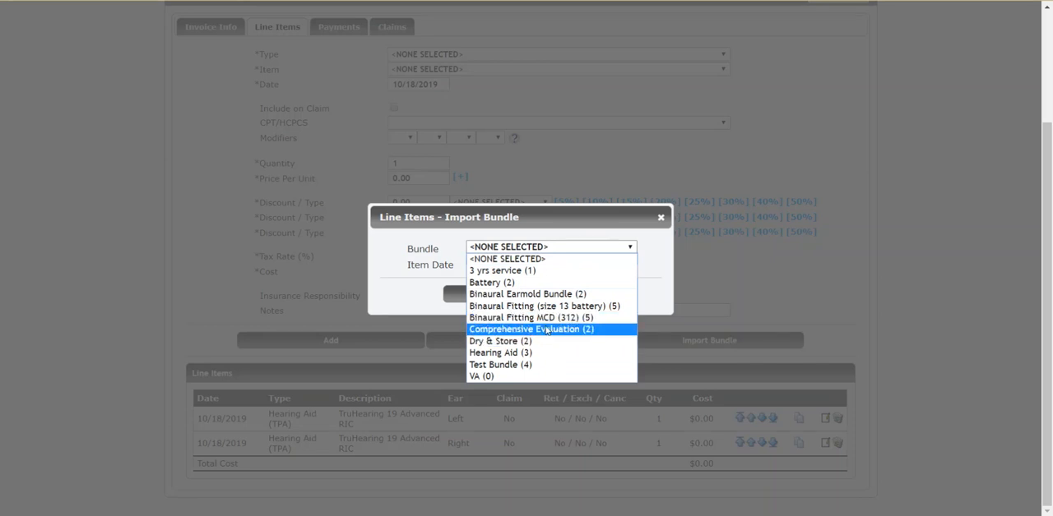
{"action": "left_click", "coordinate": [660, 219]}
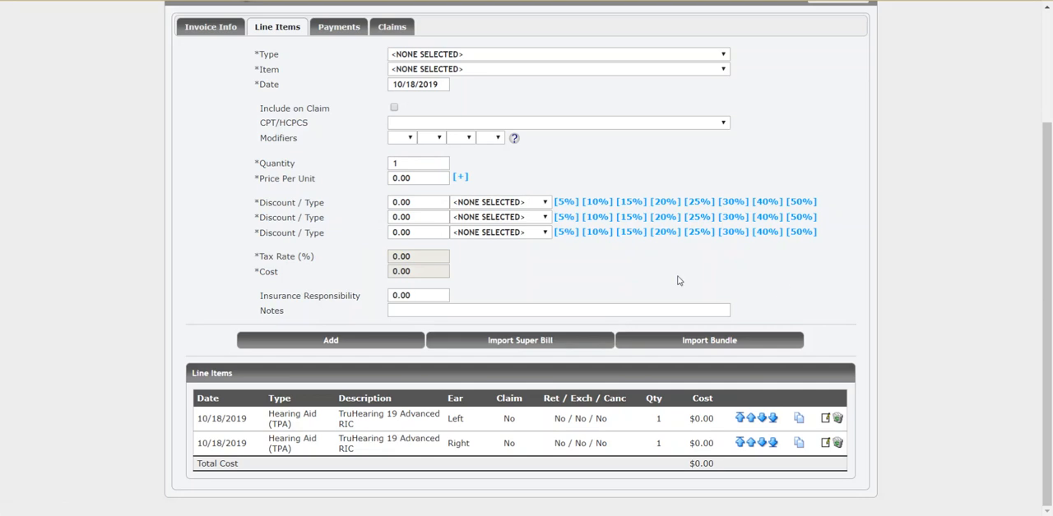
Add a Service line item for the Fitting Fee to the invoice.
{"action": "left_click", "coordinate": [531, 55]}
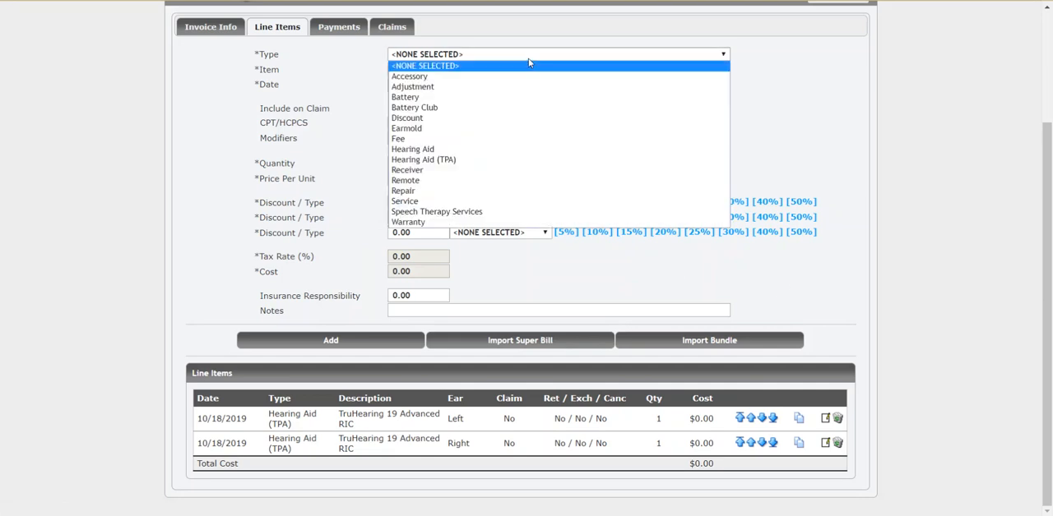
{"action": "left_click", "coordinate": [449, 201]}
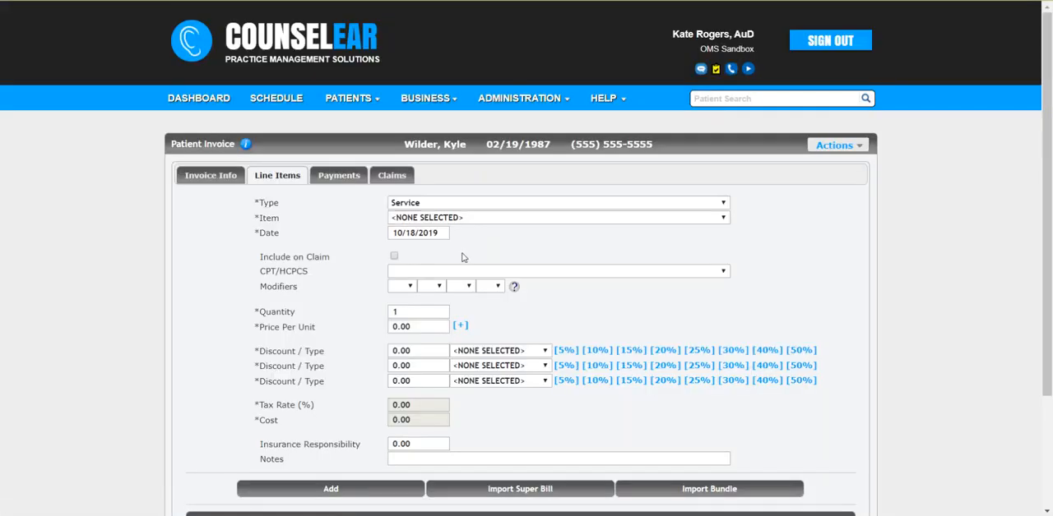
{"action": "left_click", "coordinate": [467, 219]}
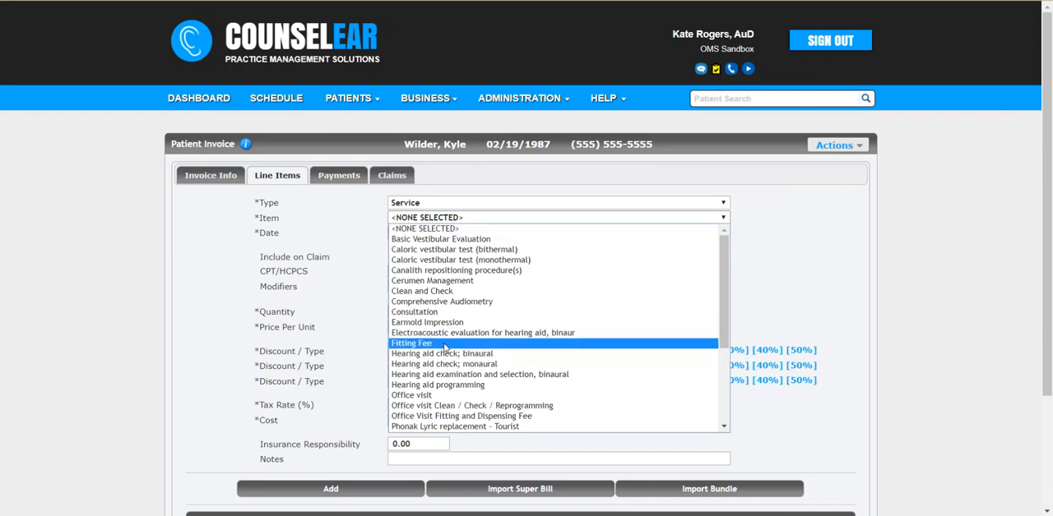
{"action": "left_click", "coordinate": [415, 343]}
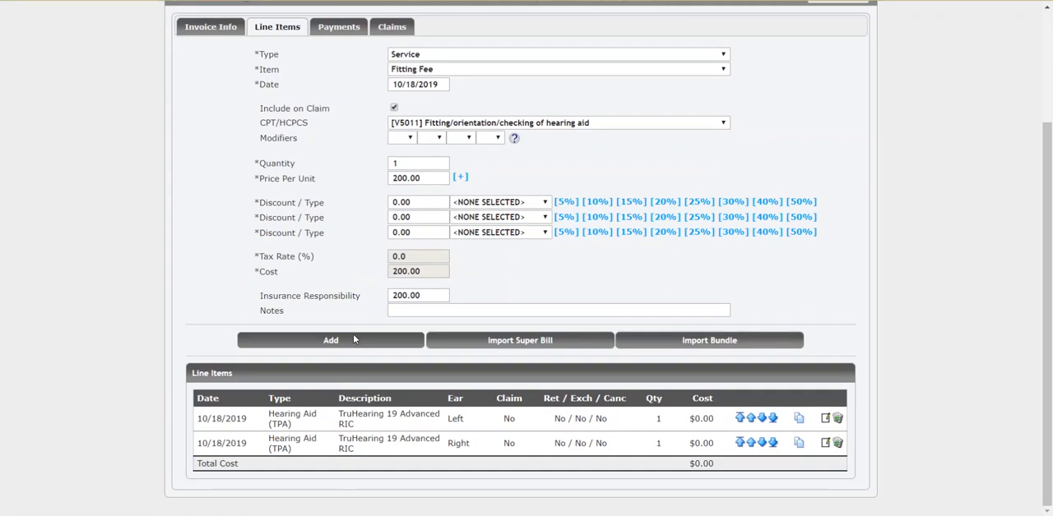
{"action": "left_click", "coordinate": [353, 335]}
{"action": "scroll", "coordinate": [828, 307], "scroll_direction": "down", "scroll_amount": 2}
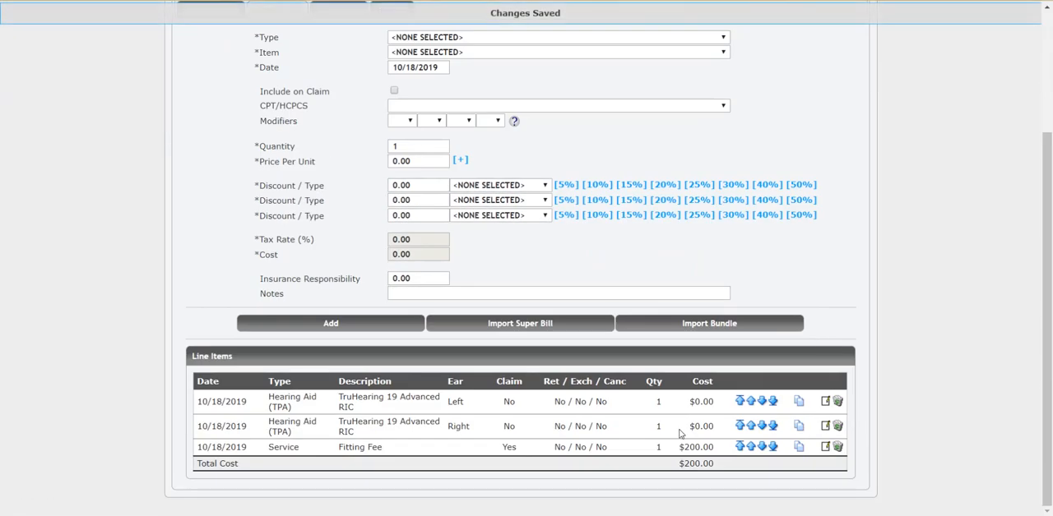
{"action": "scroll", "coordinate": [820, 367], "scroll_direction": "up", "scroll_amount": 3}
{"action": "scroll", "coordinate": [820, 364], "scroll_direction": "down", "scroll_amount": 3}
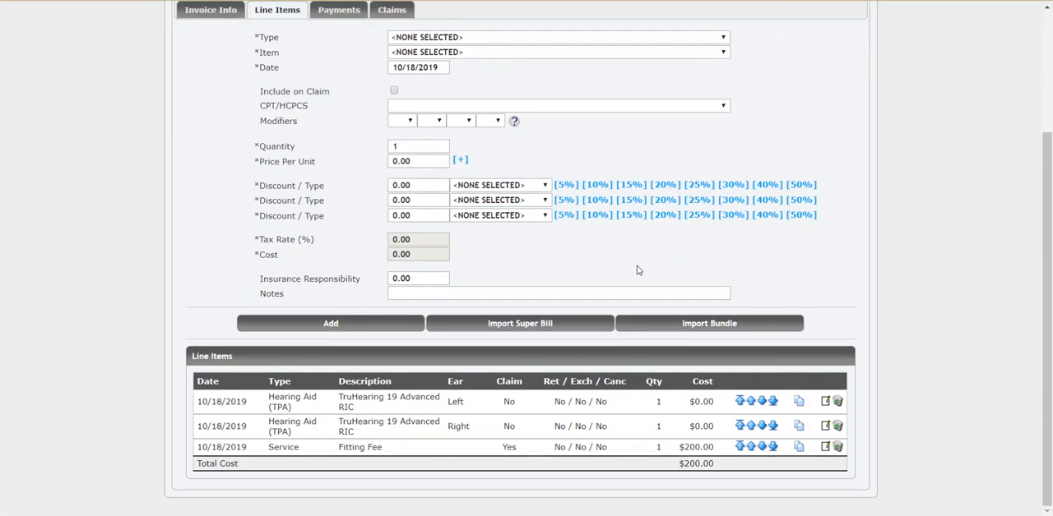
{"action": "scroll", "coordinate": [862, 267], "scroll_direction": "up", "scroll_amount": 2}
{"action": "scroll", "coordinate": [819, 255], "scroll_direction": "down", "scroll_amount": 1}
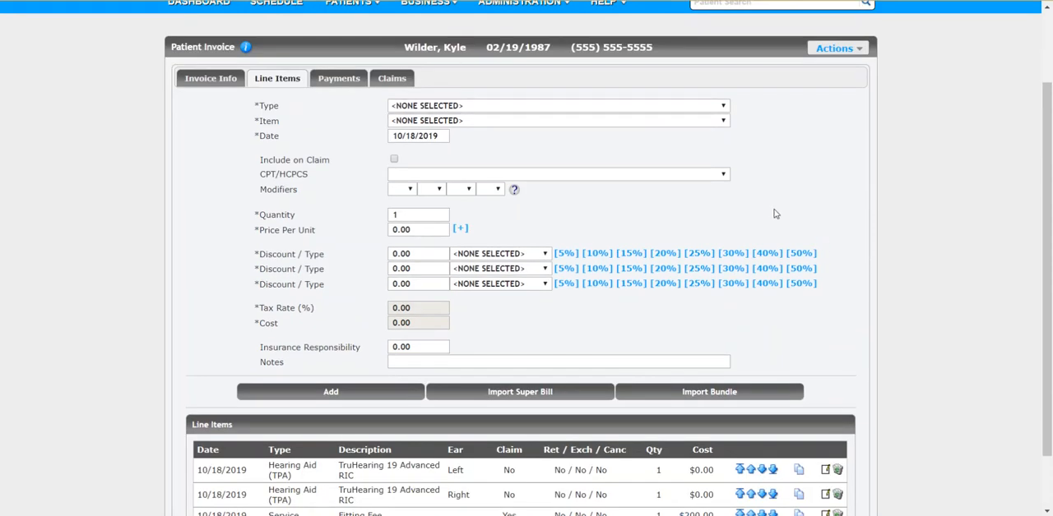
On the dashboard, compare the 2019 unit counts for Hearing Aid and Hearing Aid (TPA), checking the October dispensed figure.
{"action": "scroll", "coordinate": [773, 214], "scroll_direction": "up", "scroll_amount": 1}
{"action": "left_click", "coordinate": [213, 74]}
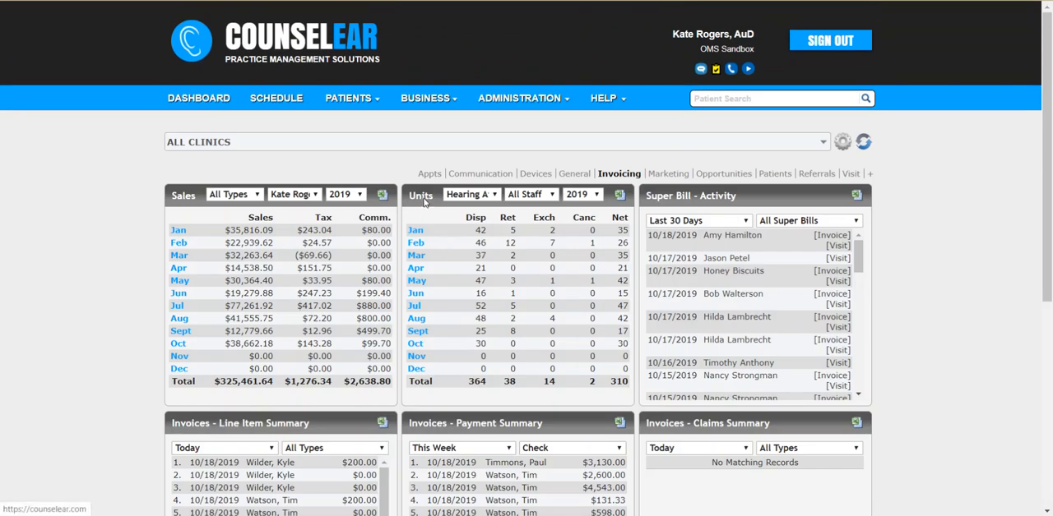
{"action": "left_click", "coordinate": [485, 198]}
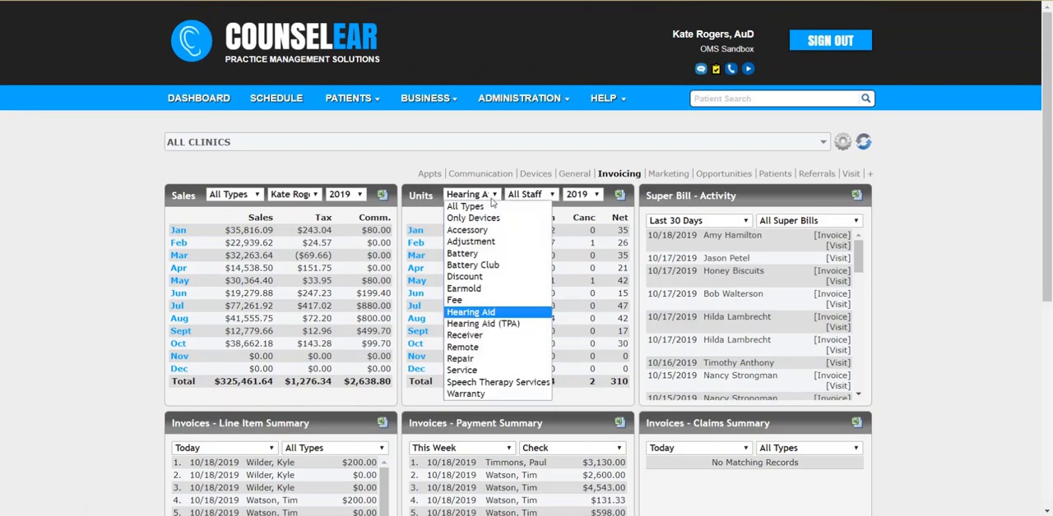
{"action": "left_click", "coordinate": [510, 312]}
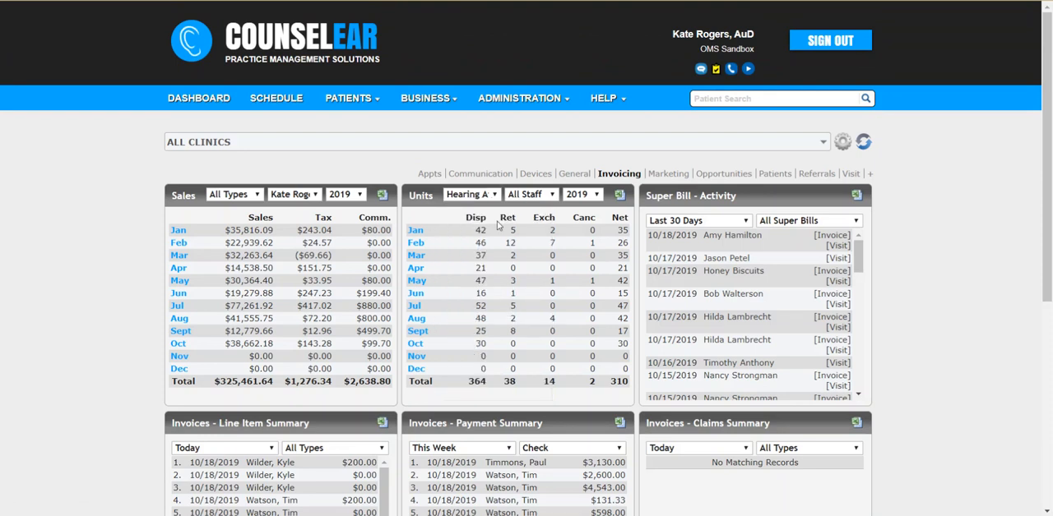
{"action": "left_click", "coordinate": [476, 198]}
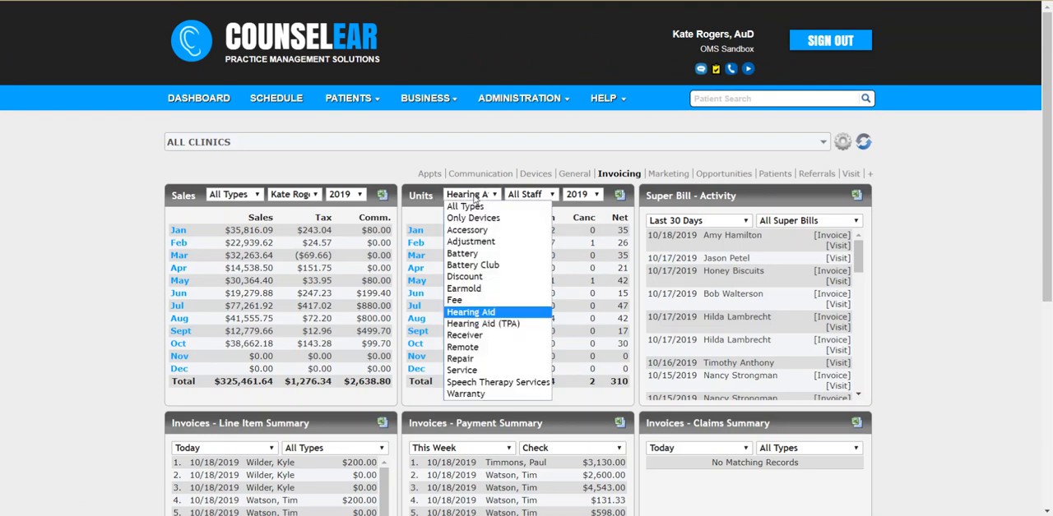
{"action": "left_click", "coordinate": [515, 326]}
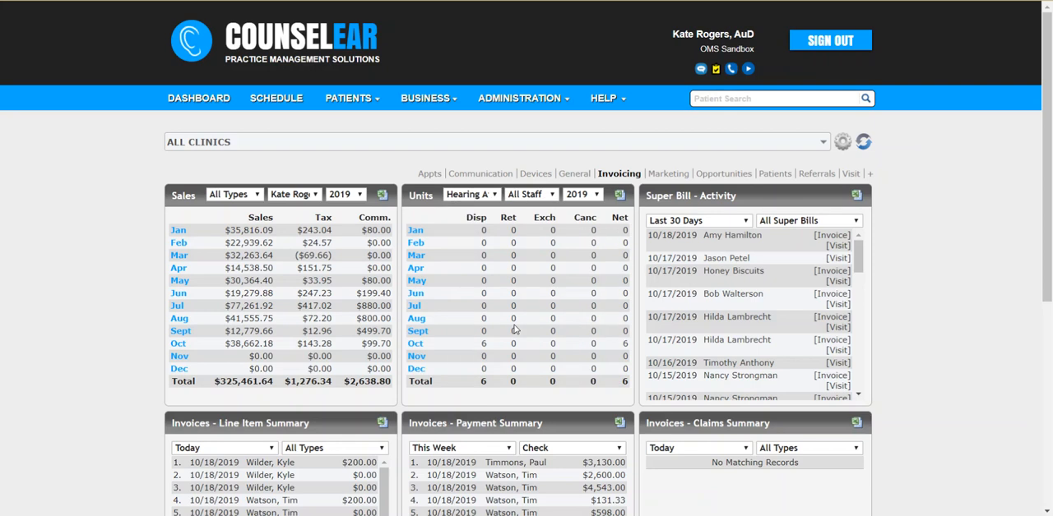
{"action": "left_click_drag", "start_coordinate": [478, 345], "coordinate": [498, 350]}
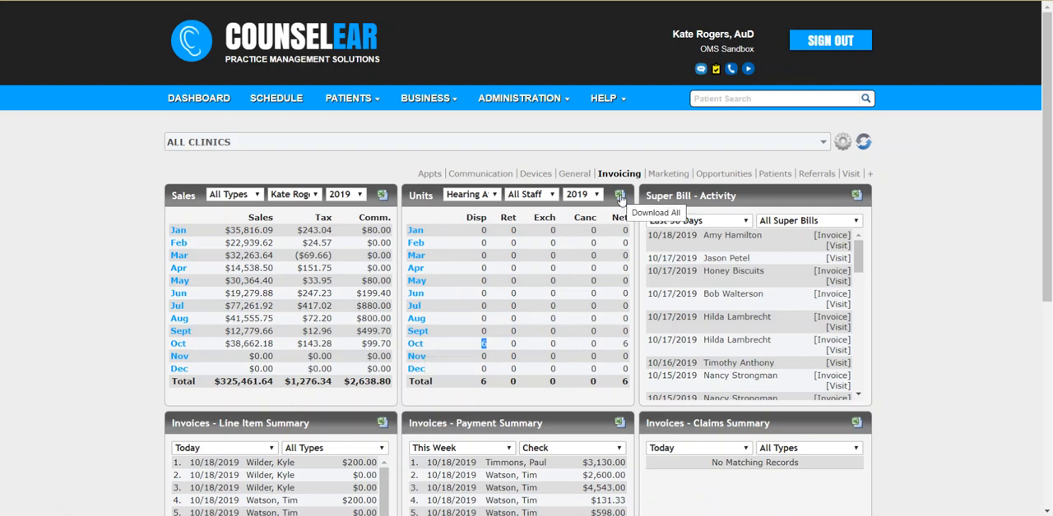
Open the Hearing Aid Sales Summary report and examine its line item type filter options.
{"action": "left_click", "coordinate": [424, 102]}
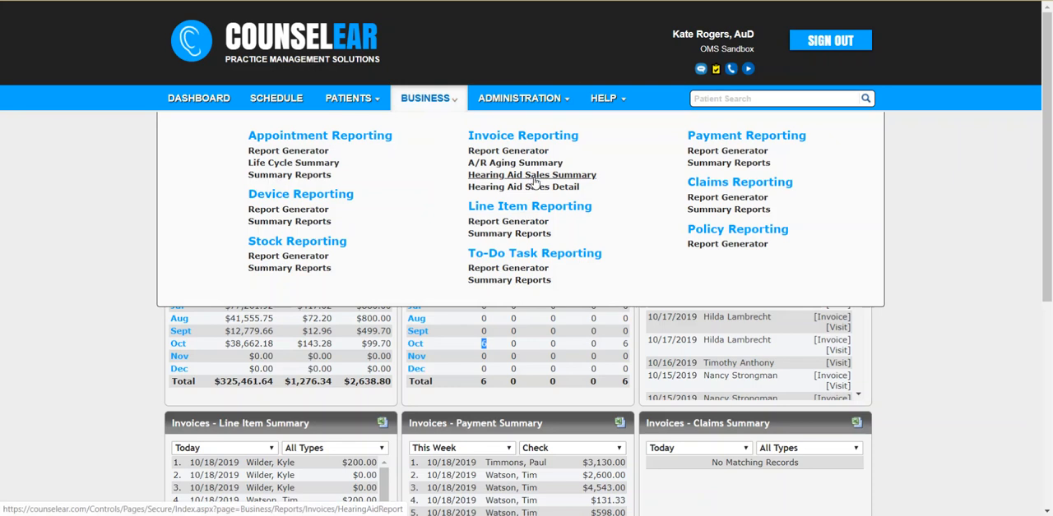
{"action": "left_click", "coordinate": [534, 175]}
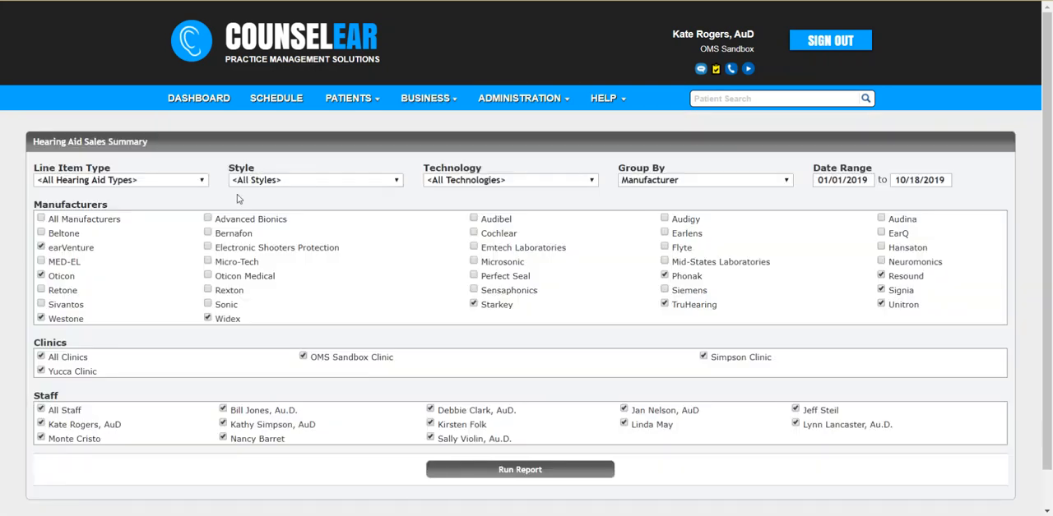
{"action": "left_click", "coordinate": [124, 185]}
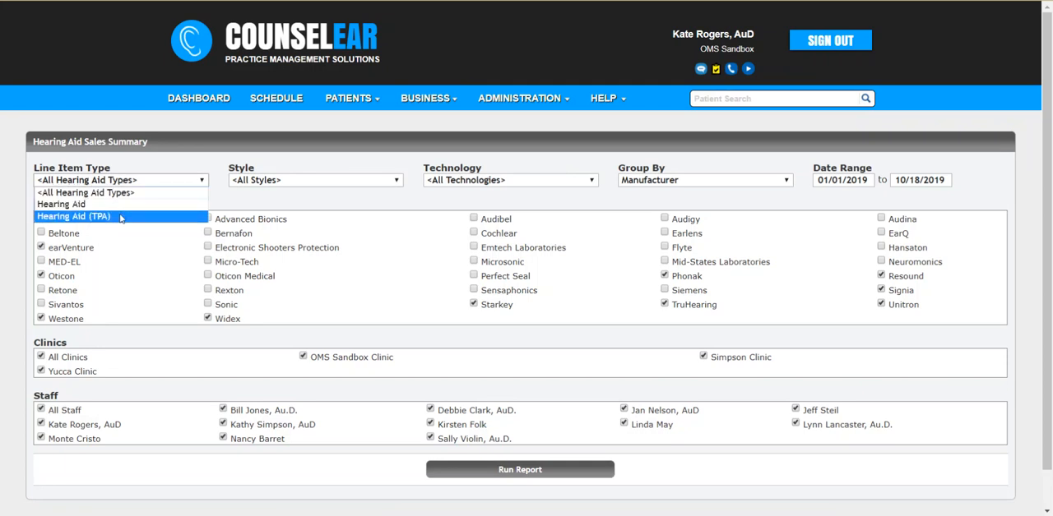
{"action": "left_click", "coordinate": [248, 201]}
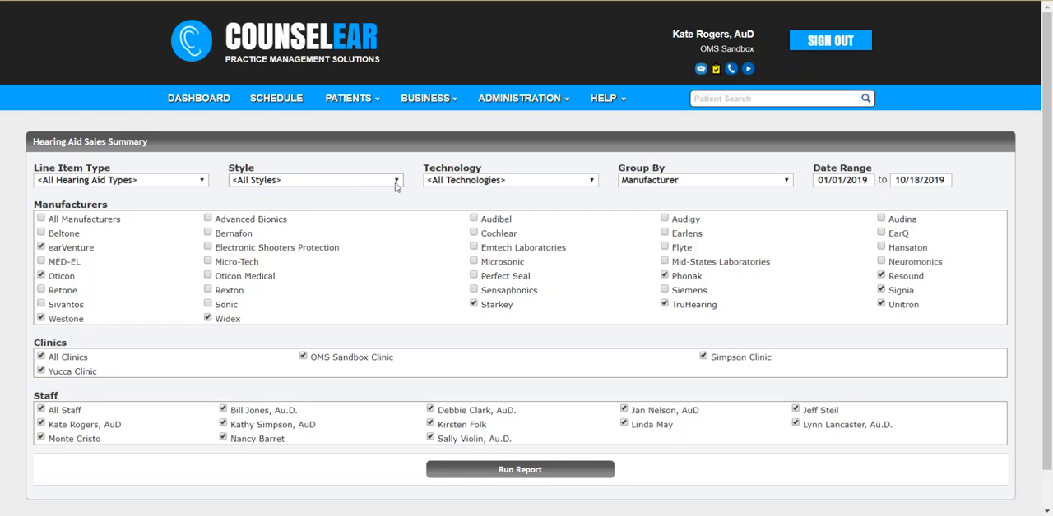
Open the line item types administration and compare the Hearing Aid and Hearing Aid (TPA) entries, including the TPA opportunity exclusion setting.
{"action": "left_click", "coordinate": [529, 103]}
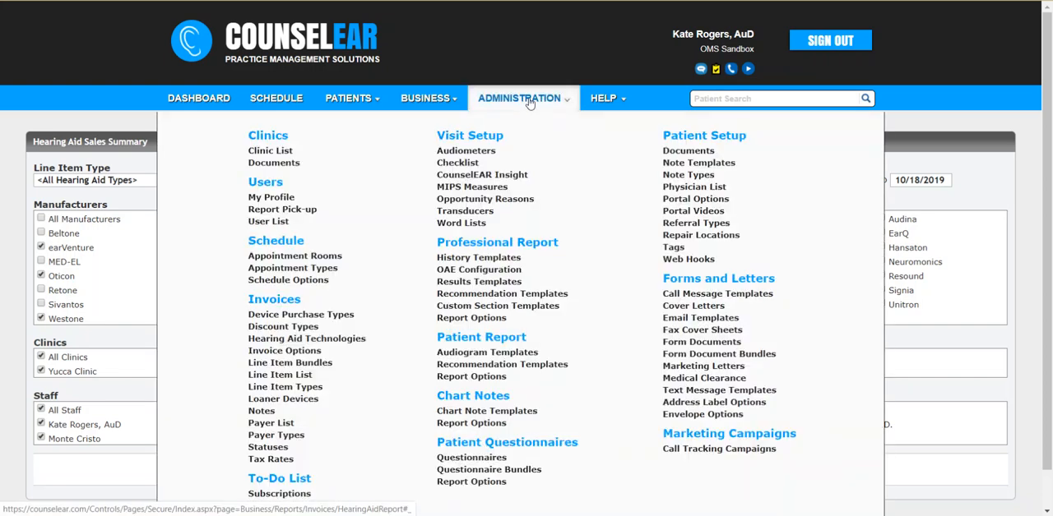
{"action": "left_click", "coordinate": [299, 391]}
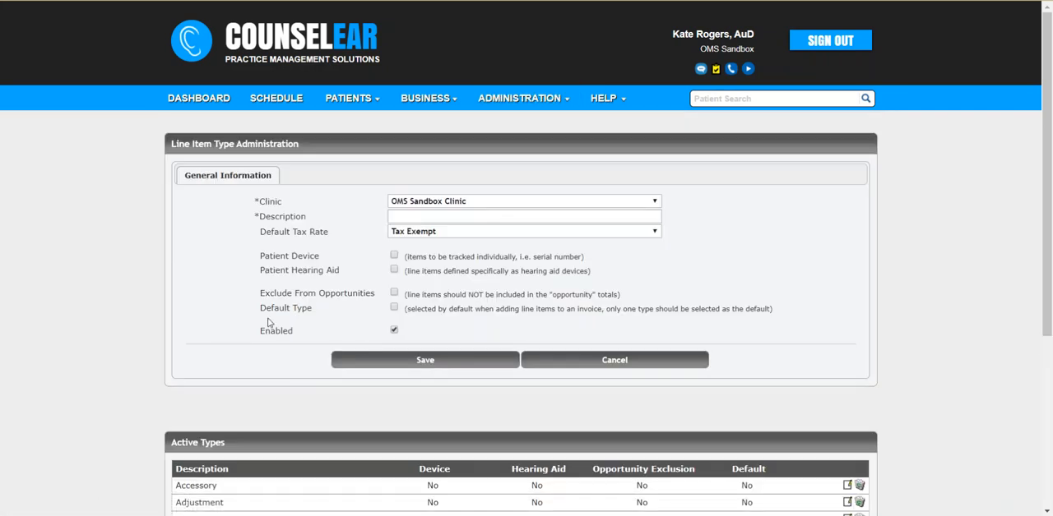
{"action": "scroll", "coordinate": [284, 326], "scroll_direction": "down", "scroll_amount": 3}
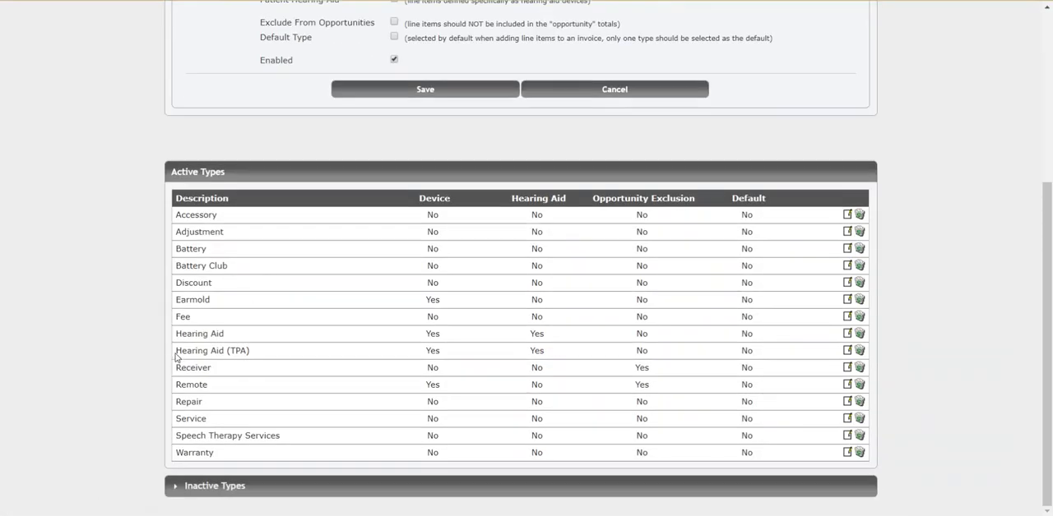
{"action": "left_click_drag", "start_coordinate": [176, 354], "coordinate": [242, 356]}
{"action": "left_click_drag", "start_coordinate": [178, 332], "coordinate": [246, 341]}
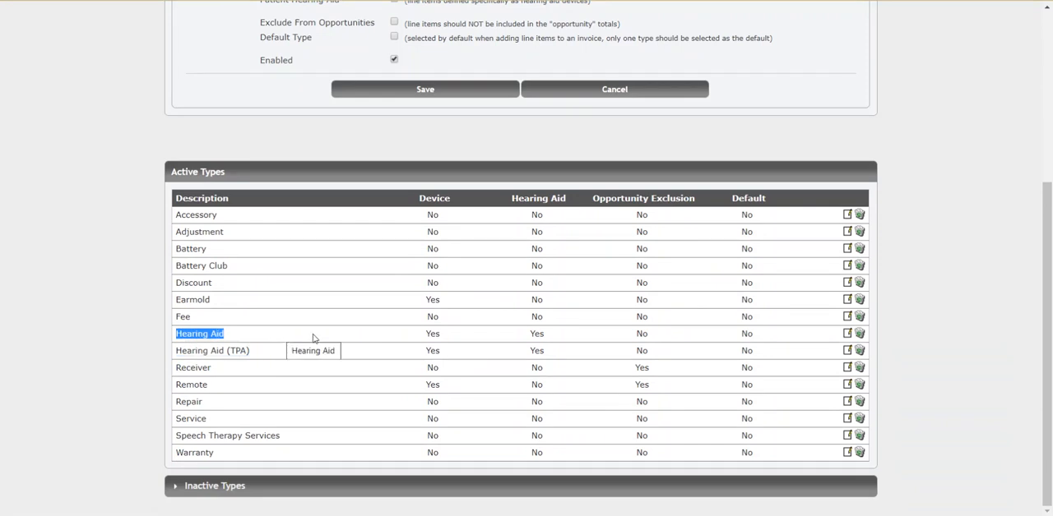
{"action": "left_click", "coordinate": [117, 313]}
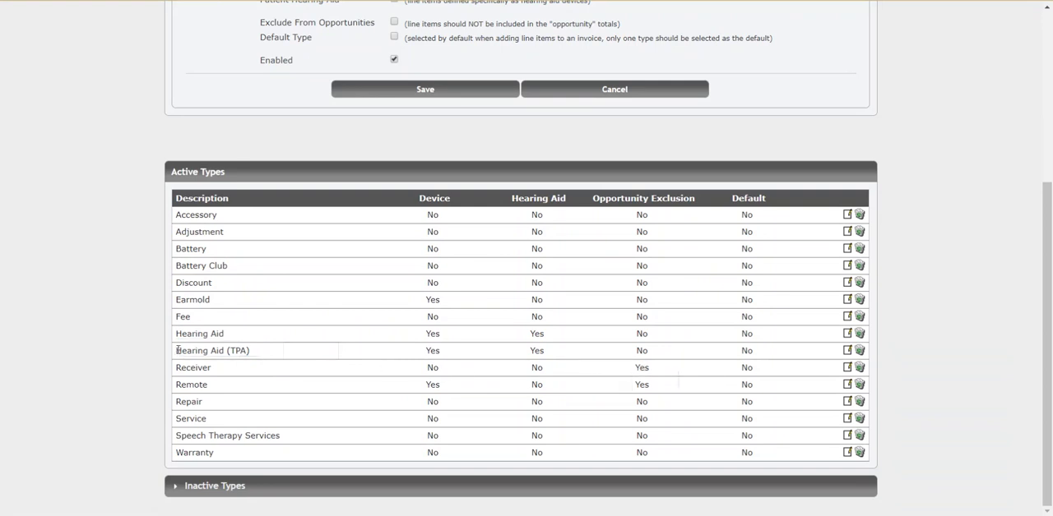
{"action": "left_click_drag", "start_coordinate": [178, 350], "coordinate": [263, 352]}
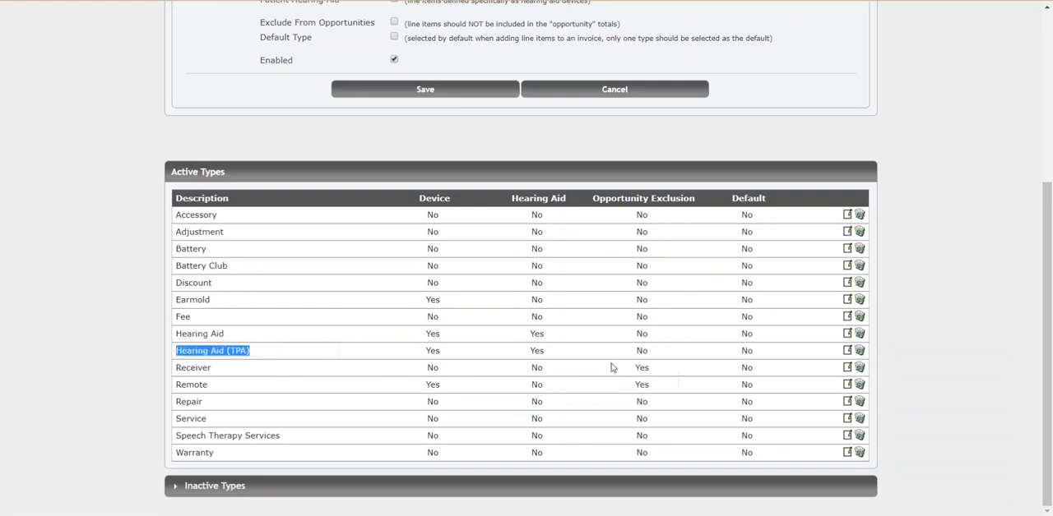
{"action": "double_click", "coordinate": [642, 351]}
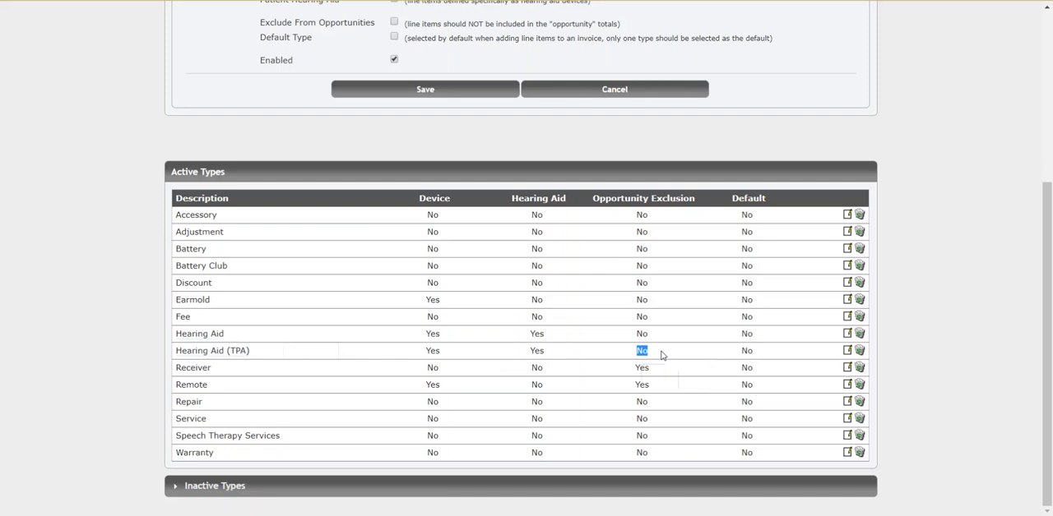
{"action": "left_click", "coordinate": [951, 352]}
Open the line item list administration and look through the active Hearing Aid (TPA) items down to the TruHearing models.
{"action": "scroll", "coordinate": [958, 335], "scroll_direction": "up", "scroll_amount": 1}
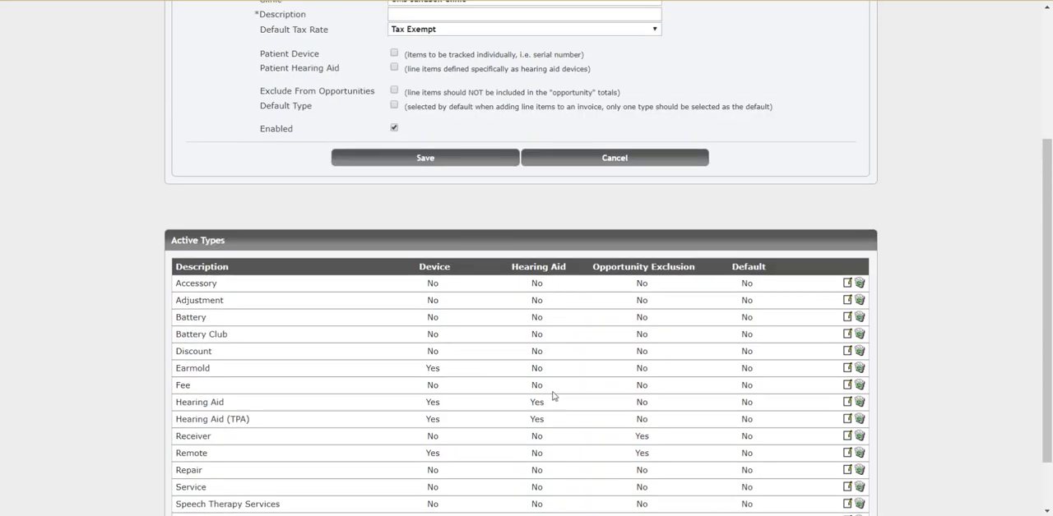
{"action": "scroll", "coordinate": [639, 404], "scroll_direction": "up", "scroll_amount": 3}
{"action": "left_click", "coordinate": [541, 99]}
{"action": "left_click", "coordinate": [279, 375]}
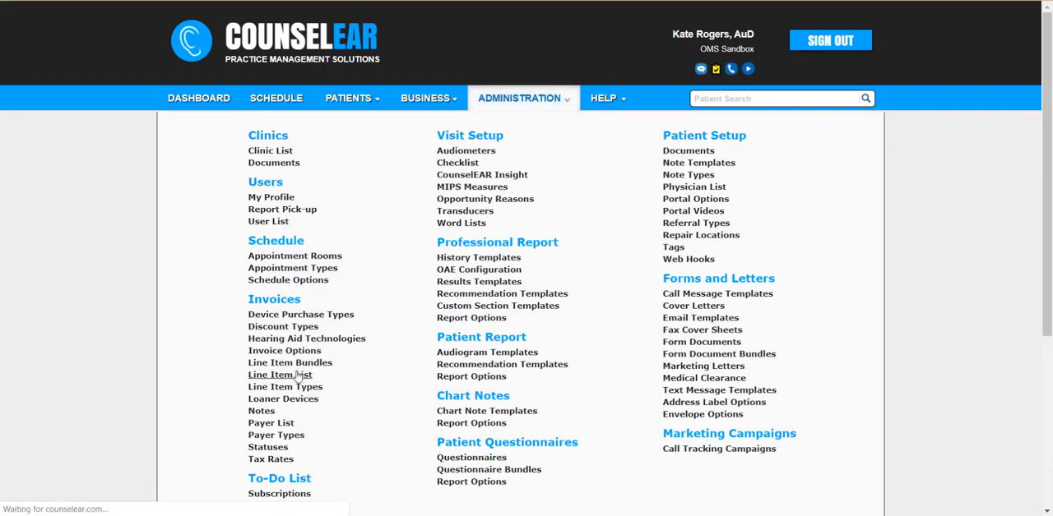
{"action": "scroll", "coordinate": [317, 284], "scroll_direction": "down", "scroll_amount": 5}
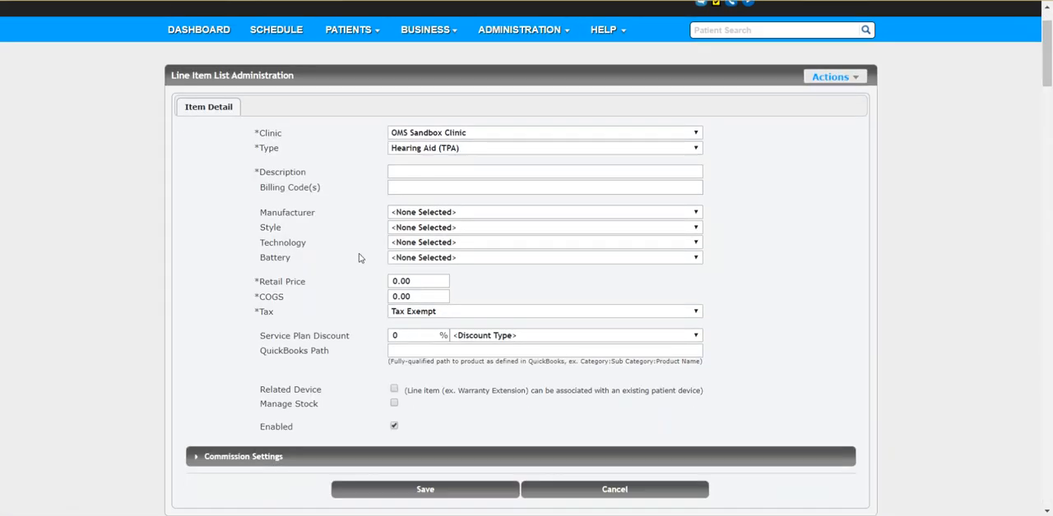
{"action": "scroll", "coordinate": [352, 240], "scroll_direction": "down", "scroll_amount": 2}
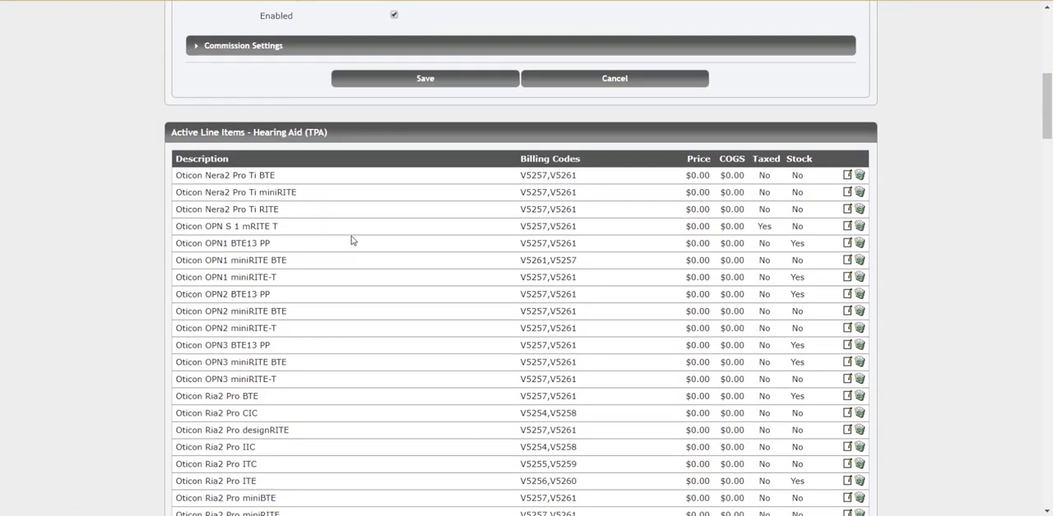
{"action": "scroll", "coordinate": [350, 237], "scroll_direction": "up", "scroll_amount": 6}
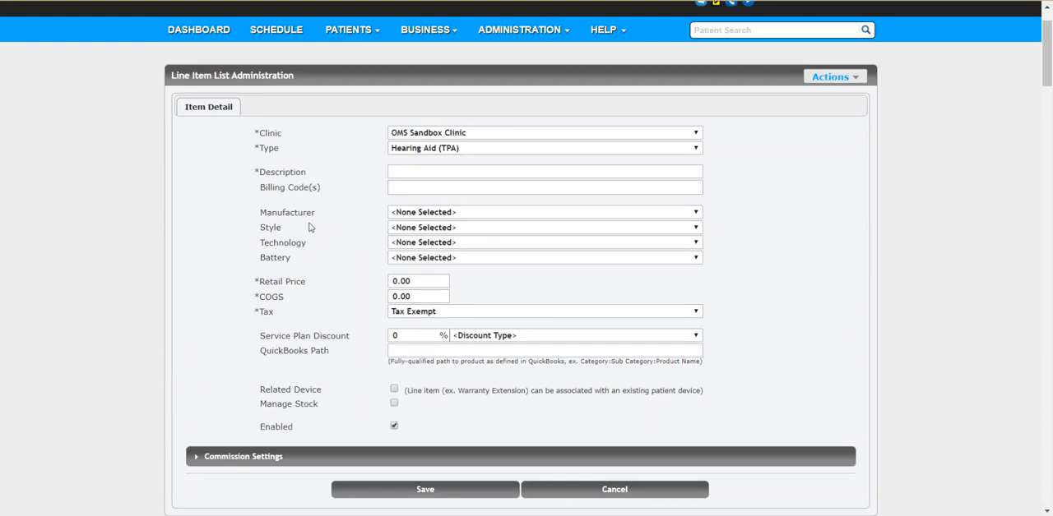
{"action": "scroll", "coordinate": [313, 228], "scroll_direction": "down", "scroll_amount": 15}
{"action": "scroll", "coordinate": [314, 229], "scroll_direction": "down", "scroll_amount": 10}
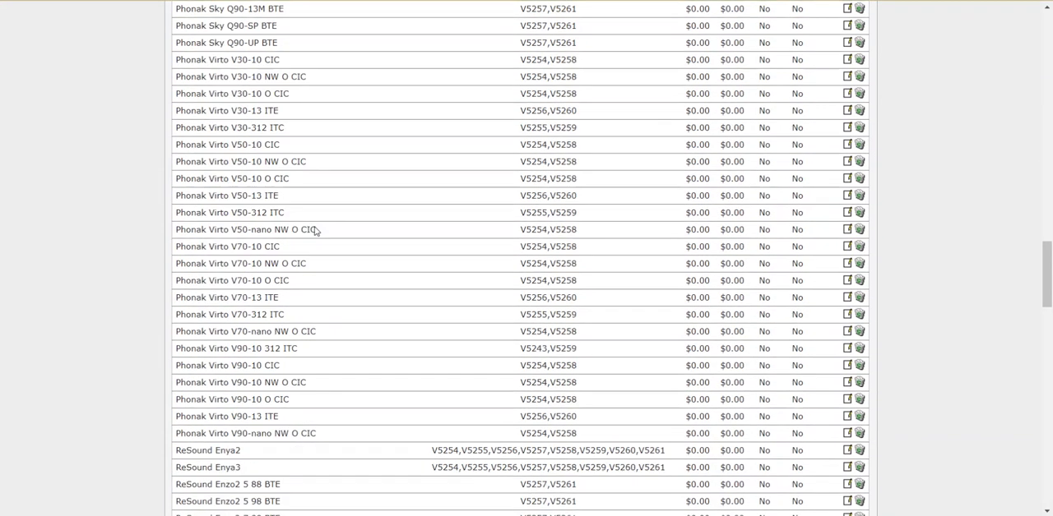
{"action": "scroll", "coordinate": [290, 202], "scroll_direction": "down", "scroll_amount": 10}
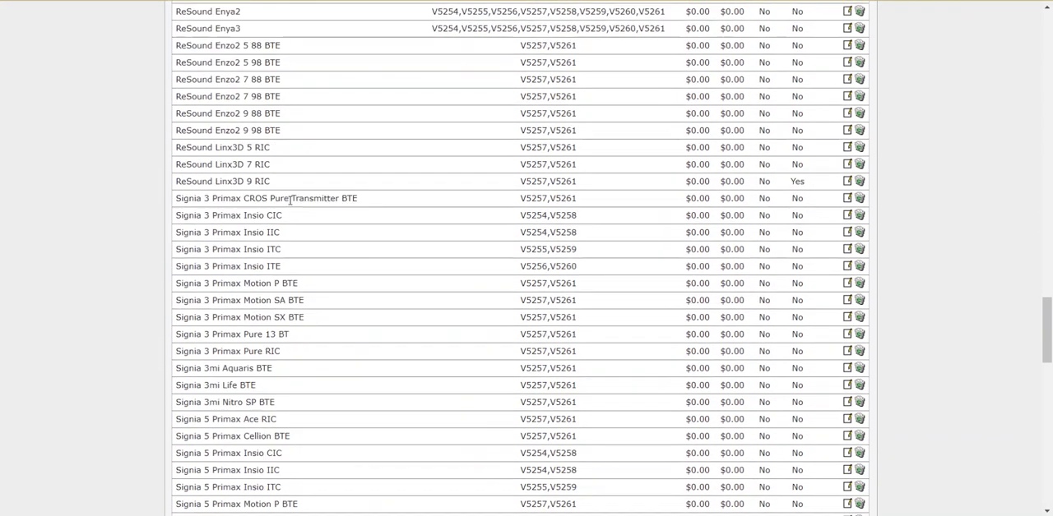
{"action": "scroll", "coordinate": [294, 211], "scroll_direction": "down", "scroll_amount": 3}
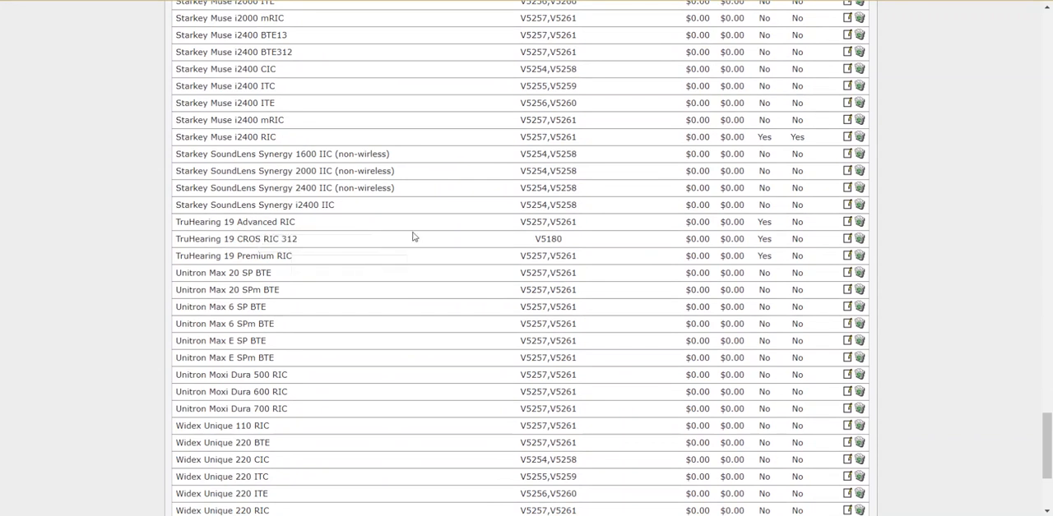
Open the device purchase types administration and examine the TRUhearing entry among the available types.
{"action": "scroll", "coordinate": [945, 264], "scroll_direction": "up", "scroll_amount": 15}
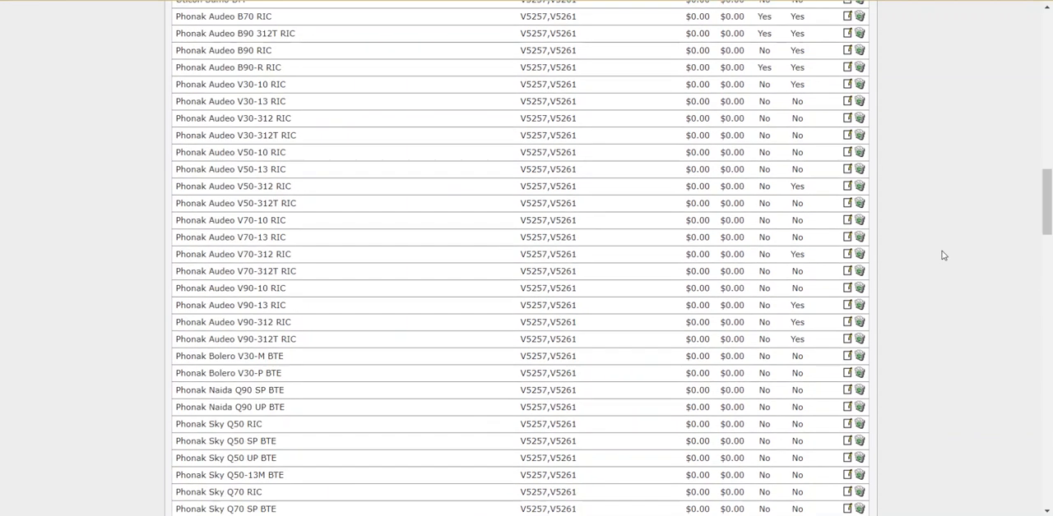
{"action": "scroll", "coordinate": [942, 256], "scroll_direction": "up", "scroll_amount": 4}
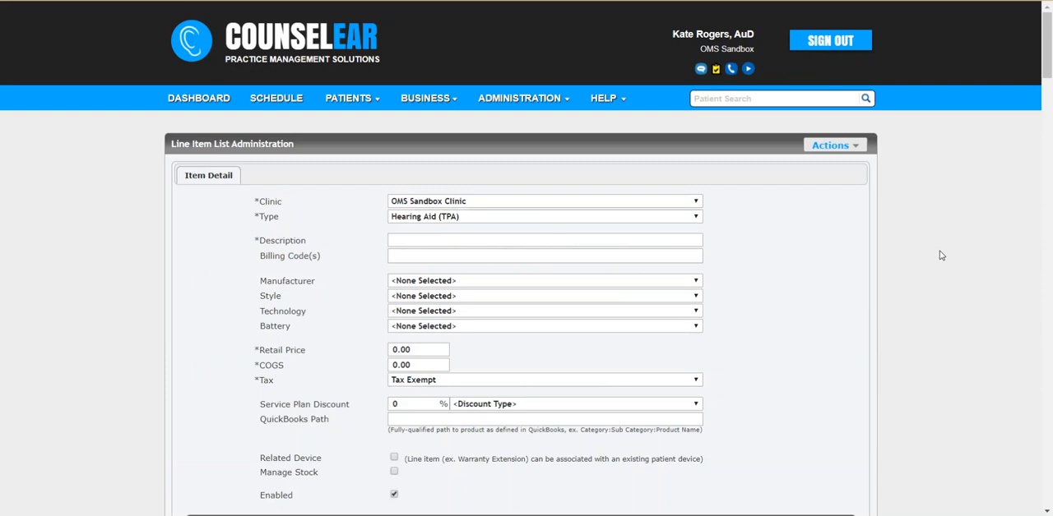
{"action": "left_click", "coordinate": [541, 106]}
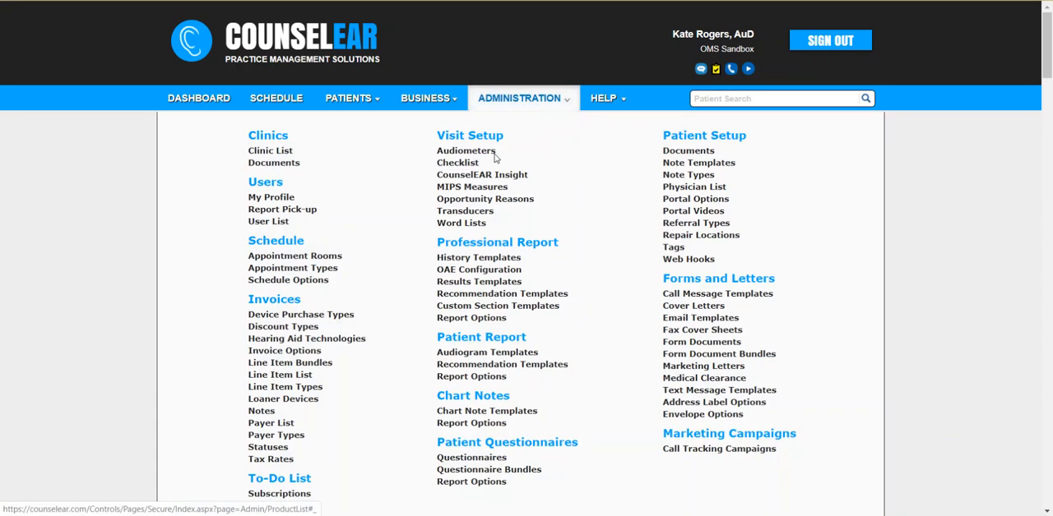
{"action": "left_click", "coordinate": [330, 319]}
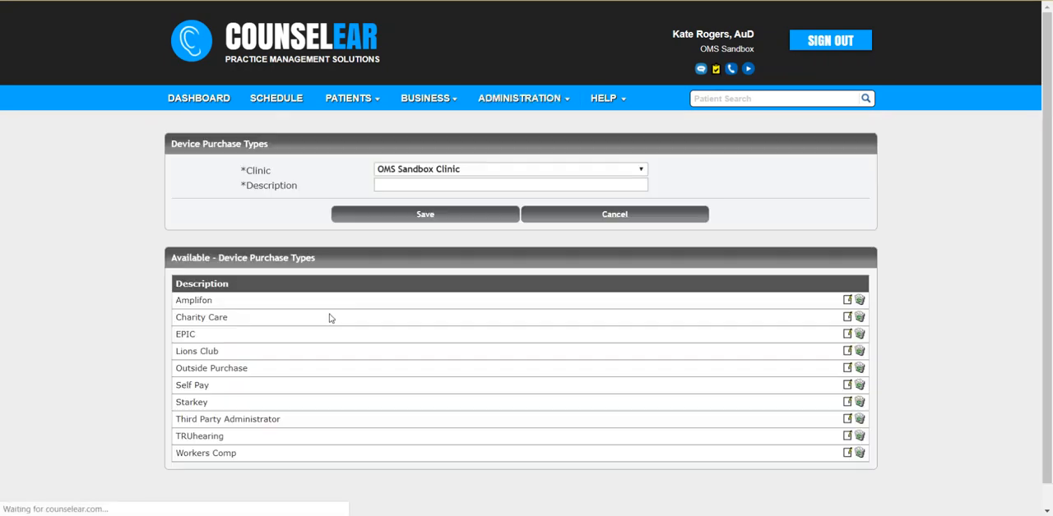
{"action": "left_click", "coordinate": [498, 100]}
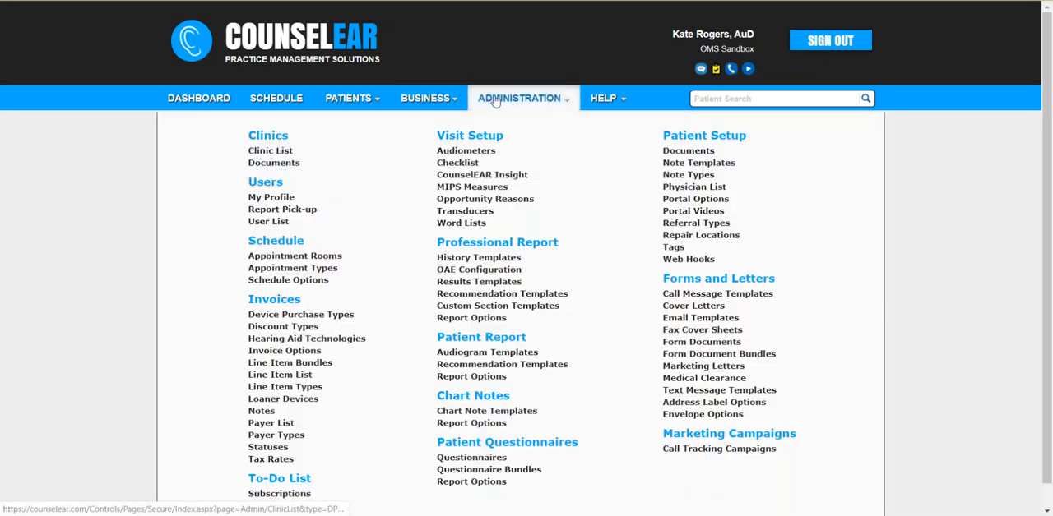
{"action": "left_click", "coordinate": [319, 321]}
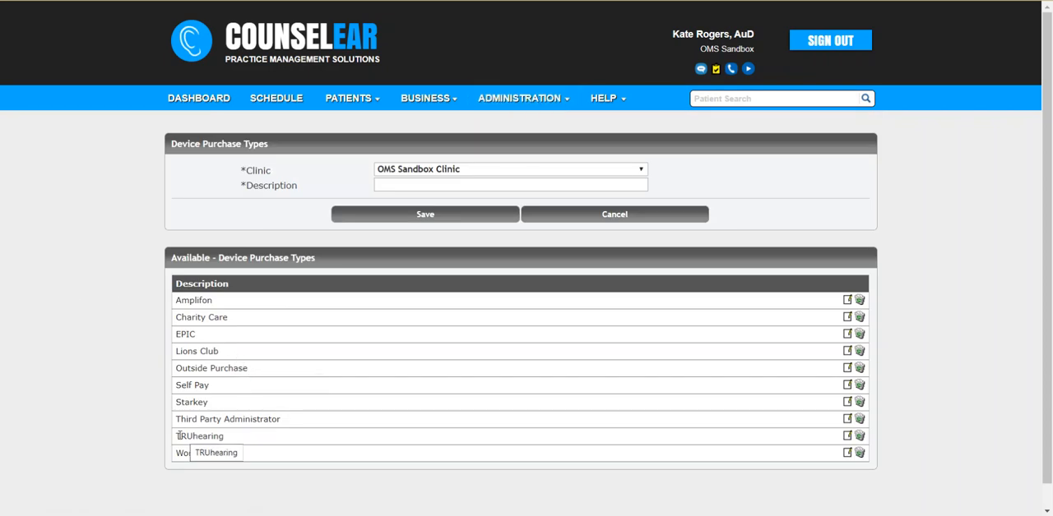
{"action": "left_click_drag", "start_coordinate": [176, 436], "coordinate": [233, 445]}
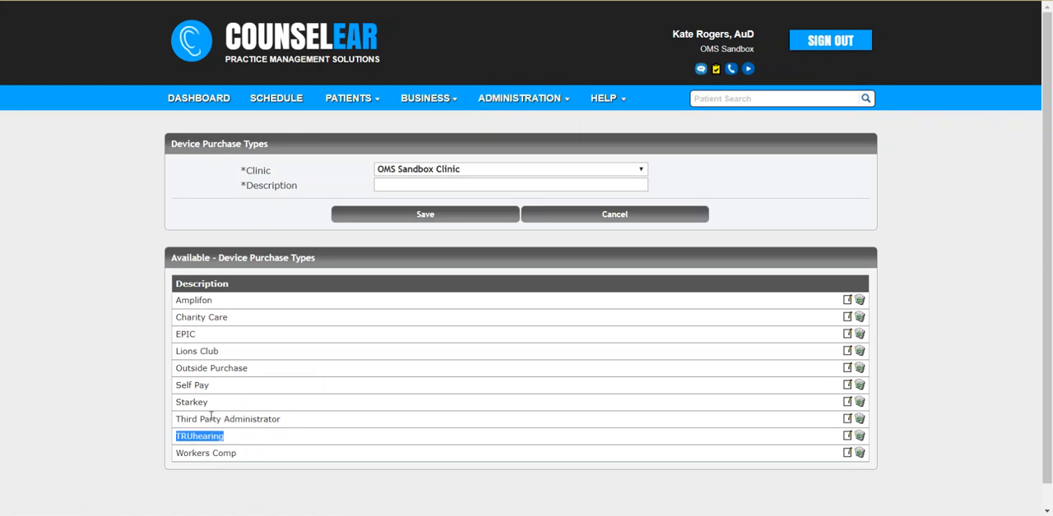
{"action": "left_click", "coordinate": [147, 383]}
Search for the patient by first name, open the record, and open the right-ear Oticon Alta2 Pro Ti RITE device.
{"action": "left_click", "coordinate": [721, 99]}
{"action": "type", "text": "kye"}
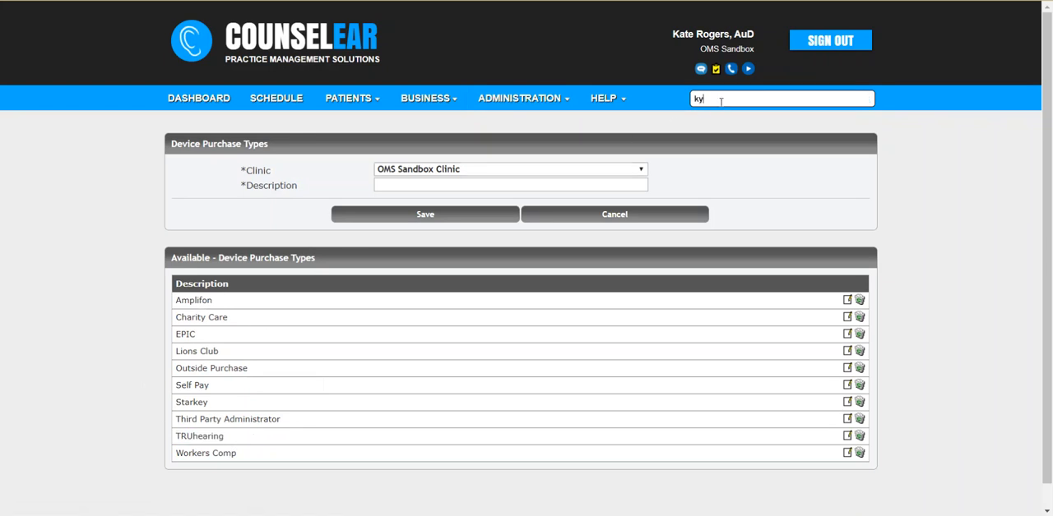
{"action": "key", "text": "Return"}
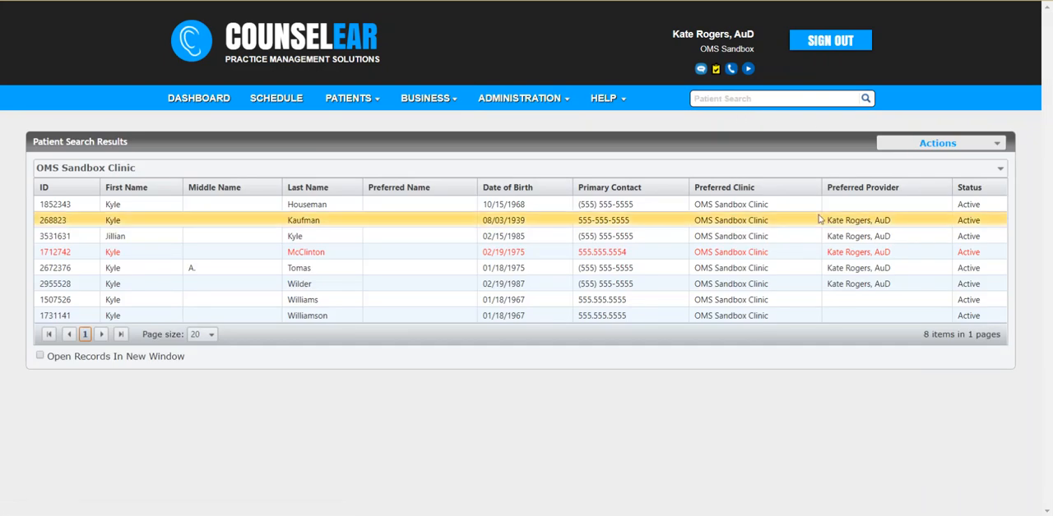
{"action": "left_click", "coordinate": [716, 301]}
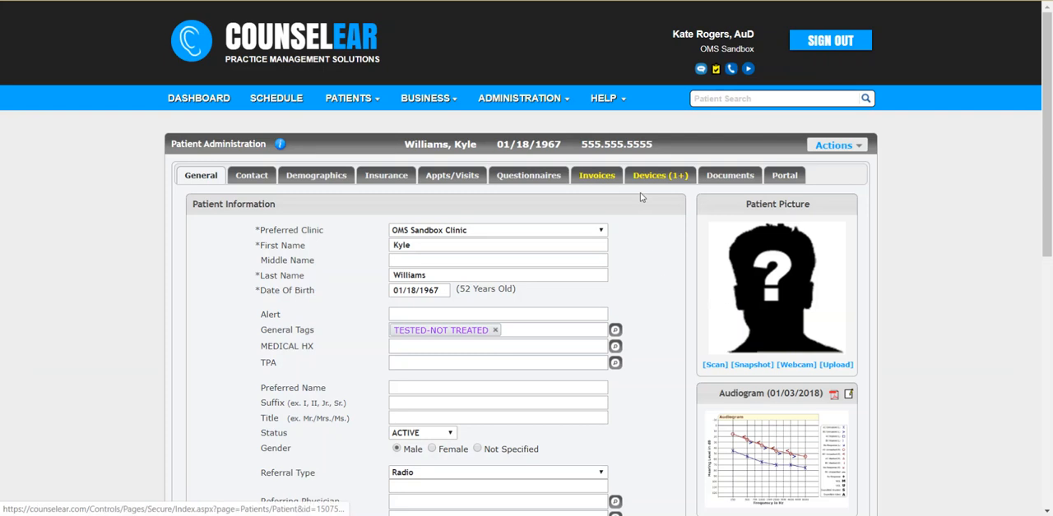
{"action": "left_click", "coordinate": [649, 180]}
{"action": "left_click", "coordinate": [425, 257]}
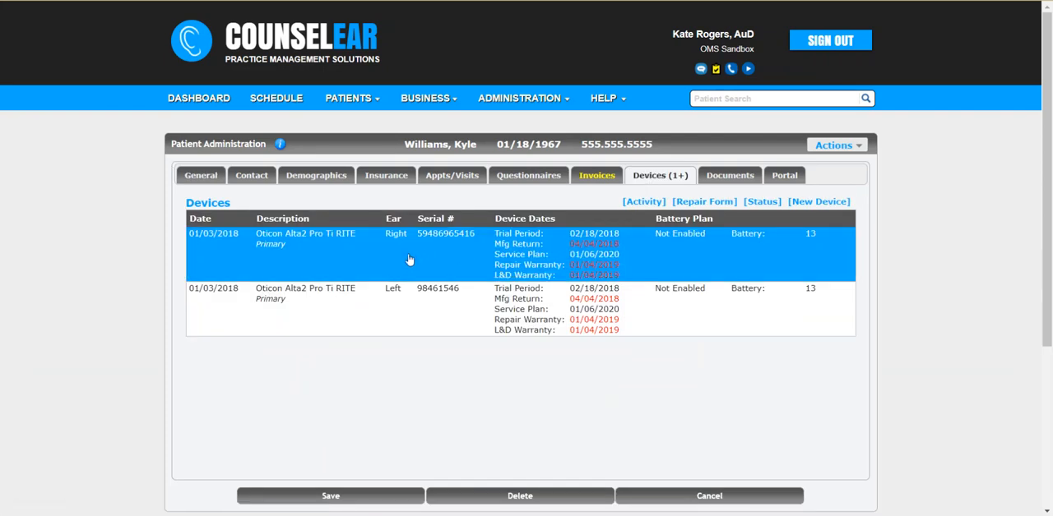
{"action": "double_click", "coordinate": [429, 255]}
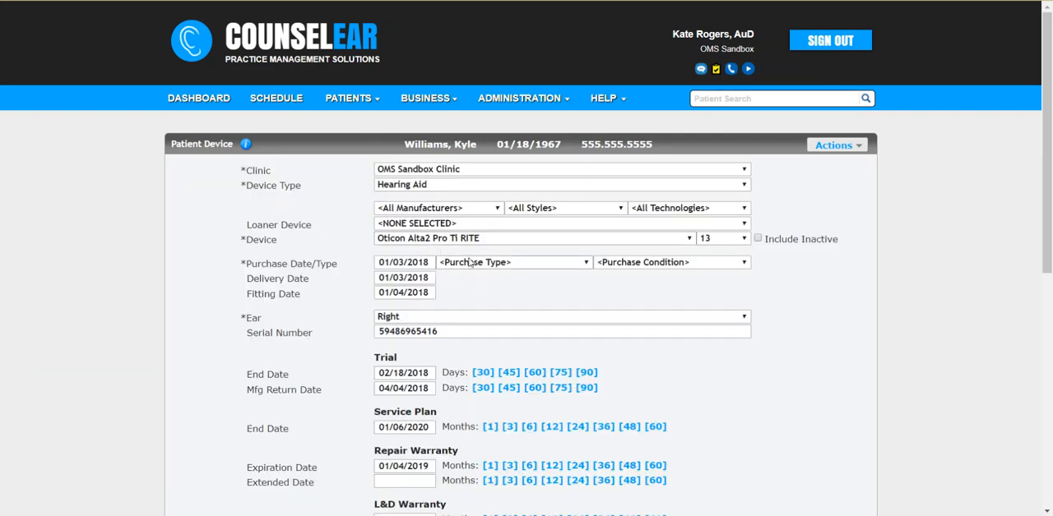
Set the device's purchase type to TRUhearing and save the device.
{"action": "left_click", "coordinate": [548, 264]}
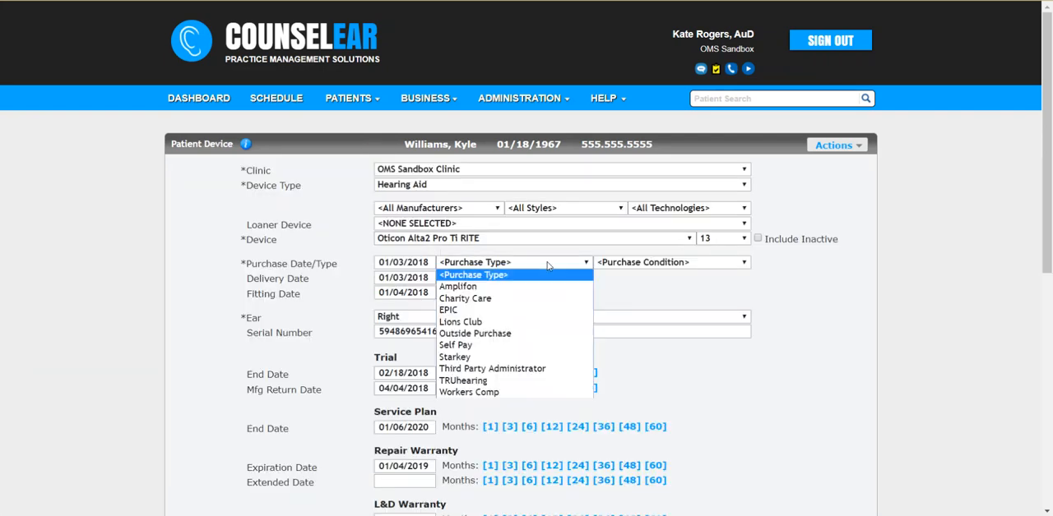
{"action": "left_click", "coordinate": [504, 383]}
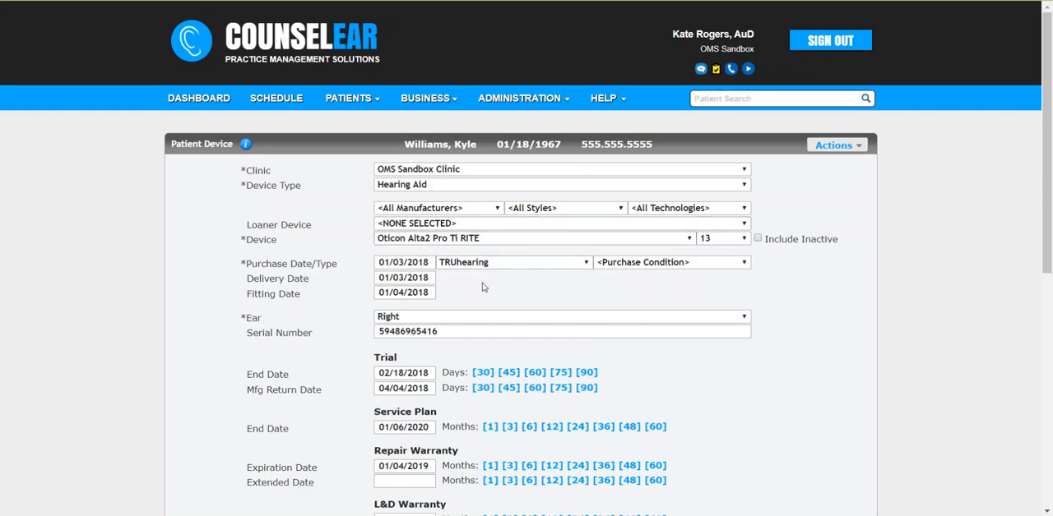
{"action": "scroll", "coordinate": [497, 292], "scroll_direction": "down", "scroll_amount": 3}
{"action": "scroll", "coordinate": [518, 284], "scroll_direction": "down", "scroll_amount": 2}
{"action": "left_click", "coordinate": [403, 369]}
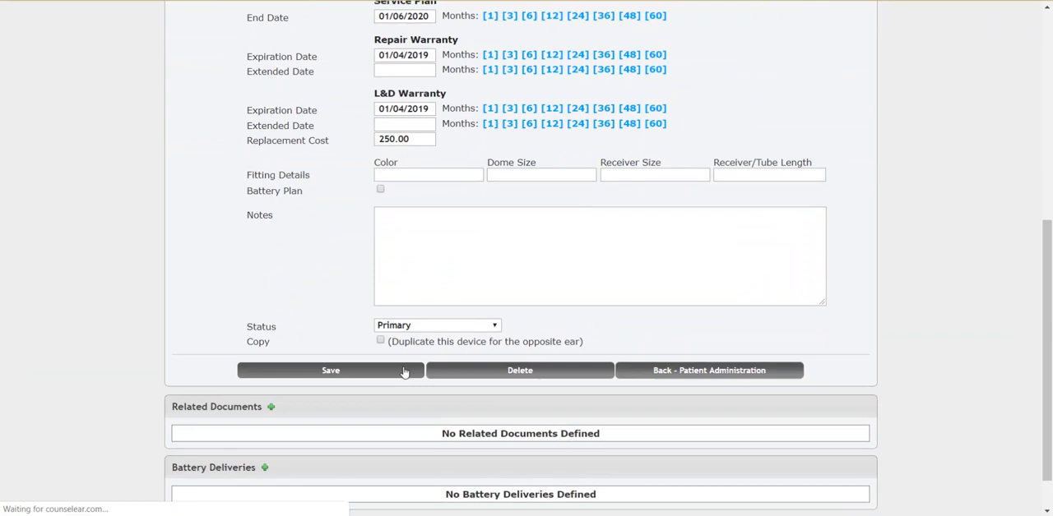